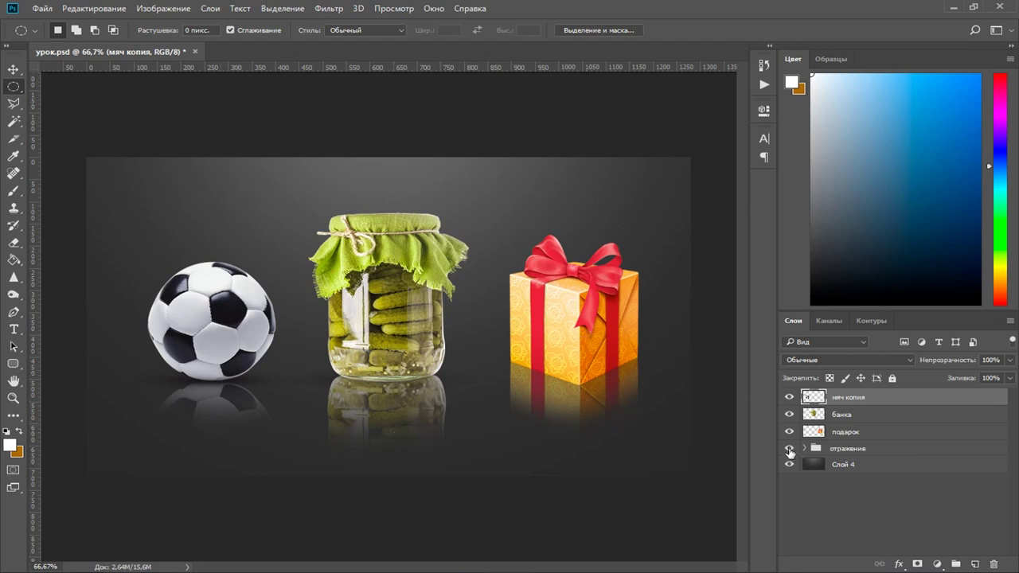
Hide the reflections group and move the ball, jar and gift layers down slightly.
click(789, 449)
shift+click(842, 432)
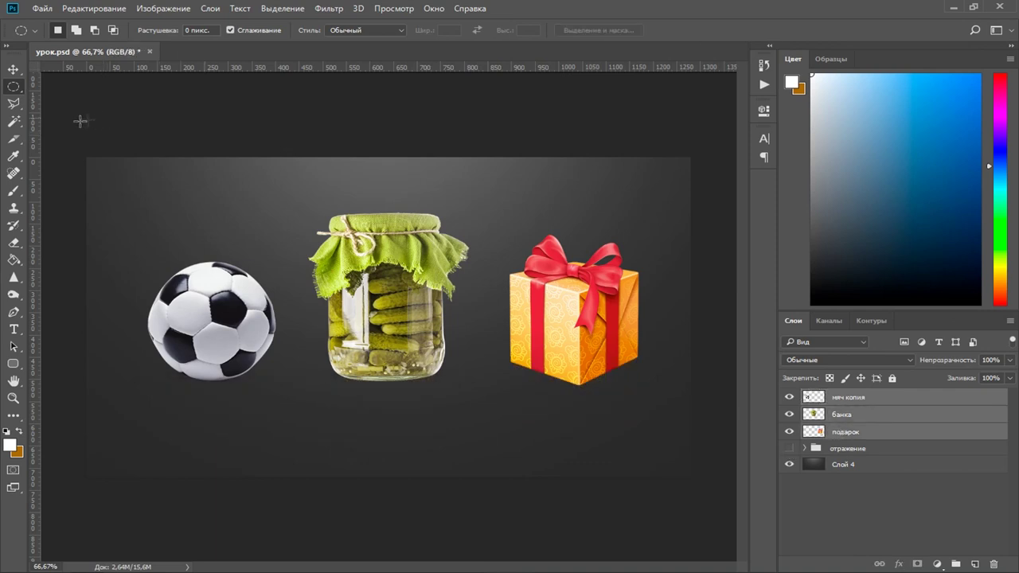
click(14, 70)
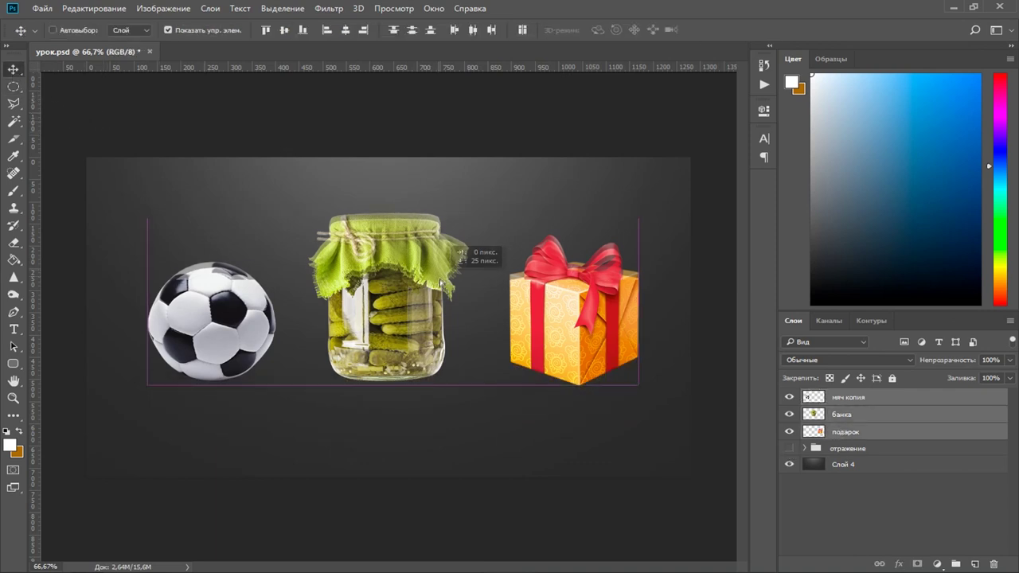
drag(444, 285, 444, 302)
Select only мяч копия, keep the reflections group hidden and hide the gift layer.
click(13, 86)
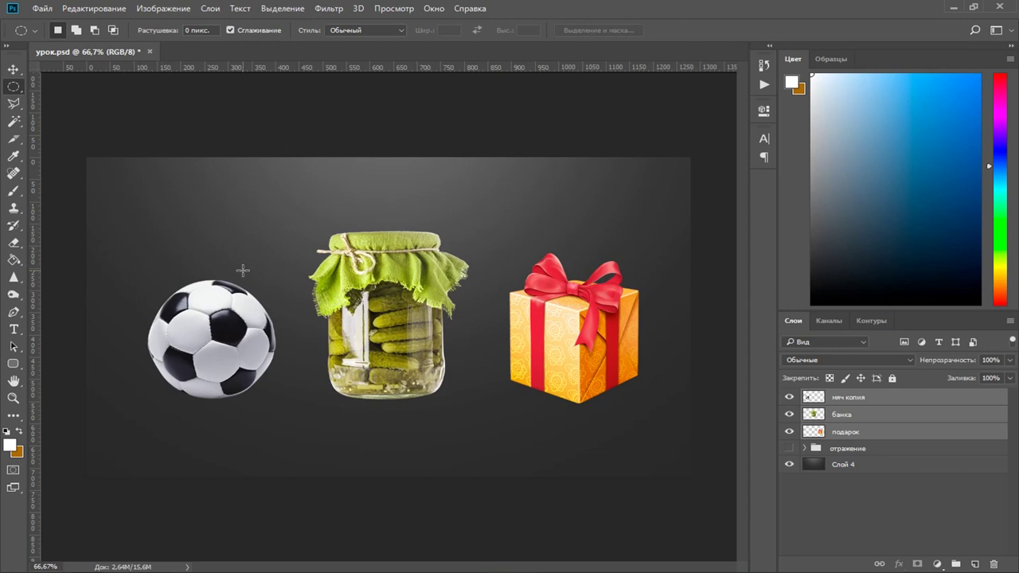
click(873, 397)
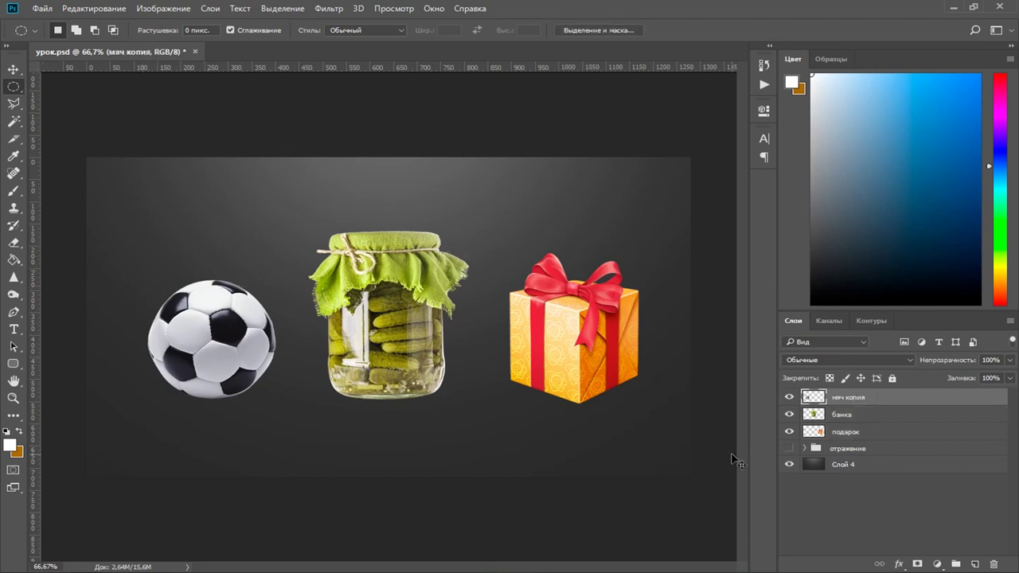
click(789, 449)
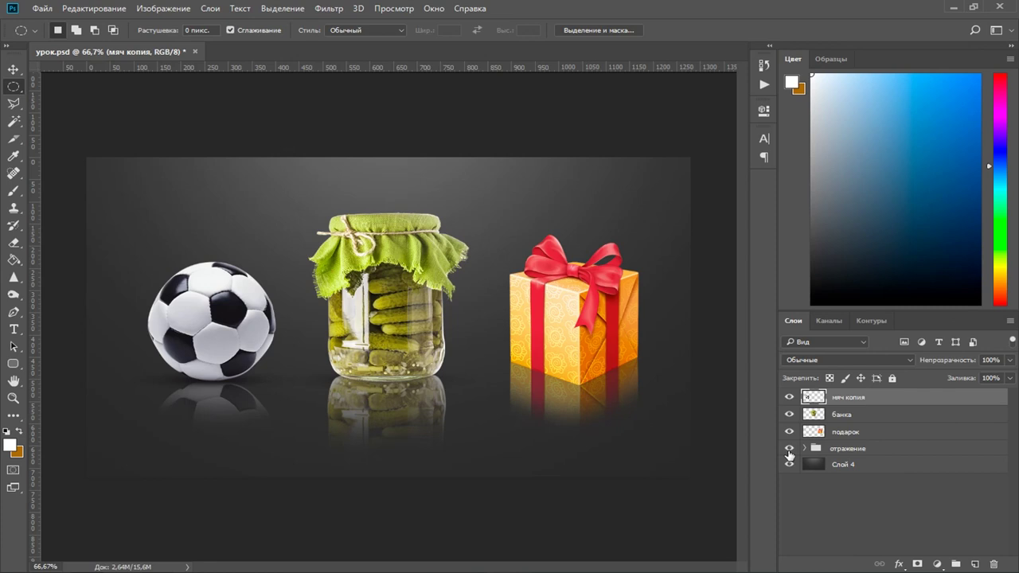
click(789, 451)
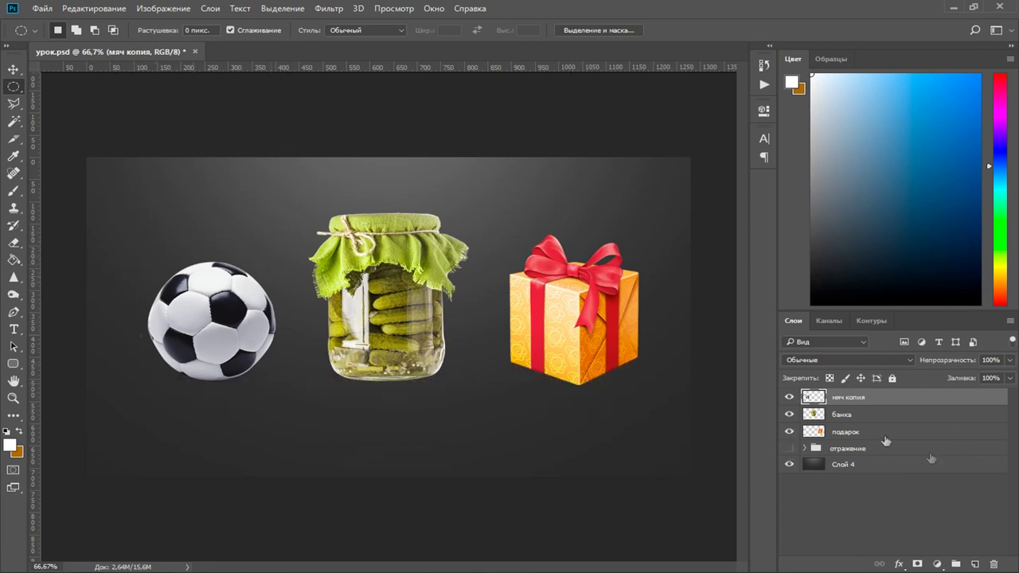
click(789, 431)
Hide the jar, centre the ball on the canvas and zoom to 100%.
click(789, 414)
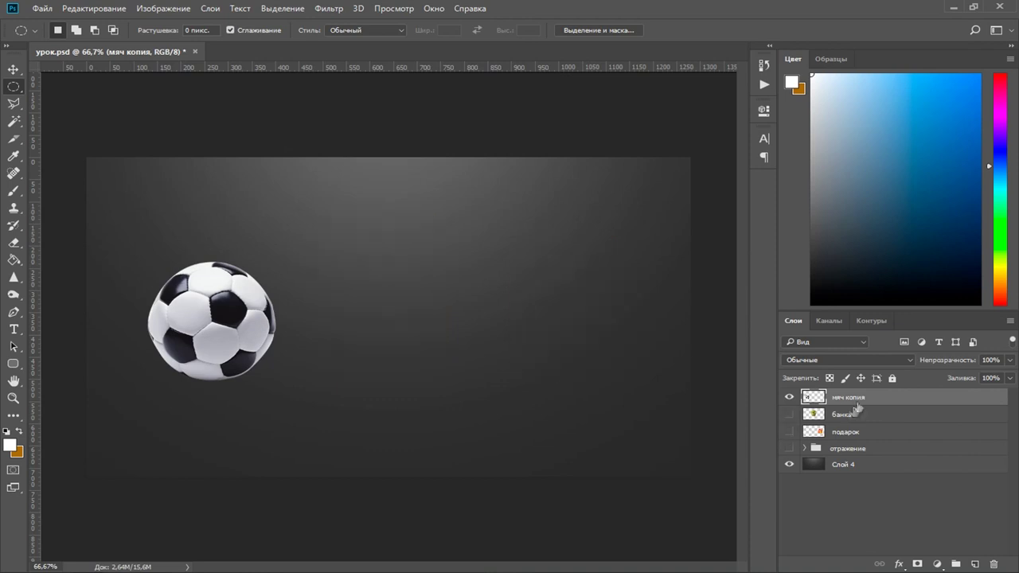
click(13, 70)
drag(250, 317, 436, 314)
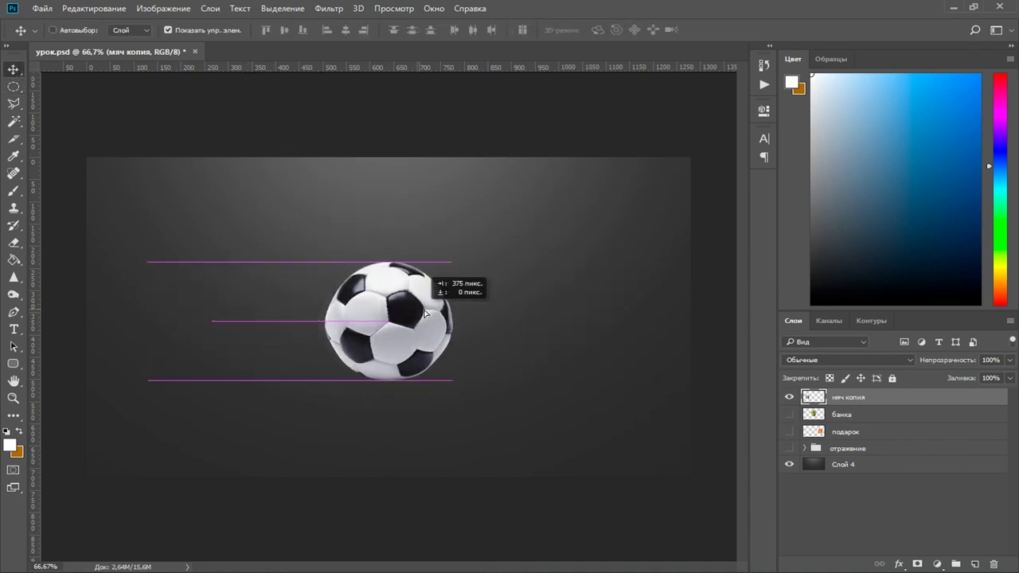
drag(436, 317, 426, 285)
key(ctrl+plus)
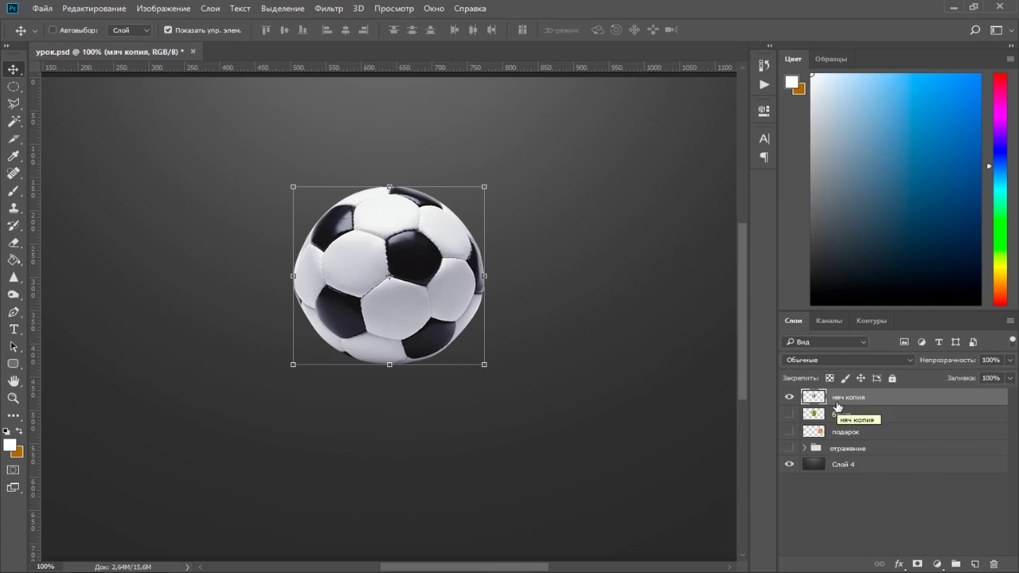
Duplicate the ball as мяч копия 2 and put the original мяч копия into free transform.
key(ctrl)
key(ctrl+j)
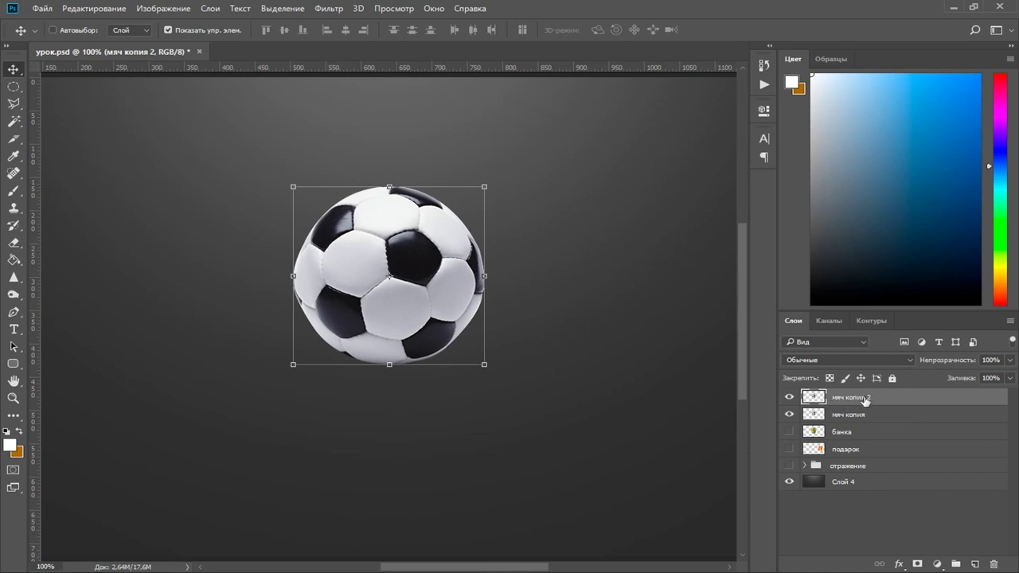
mouse_move(840, 398)
mouse_down()
mouse_move(842, 415)
mouse_move(845, 398)
mouse_up()
click(842, 415)
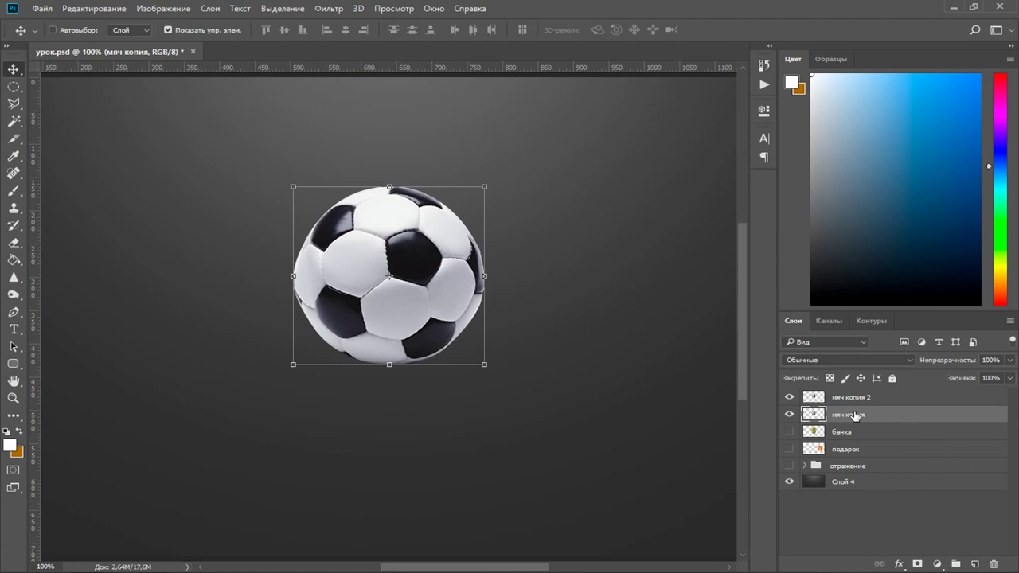
key(ctrl)
key(ctrl+t)
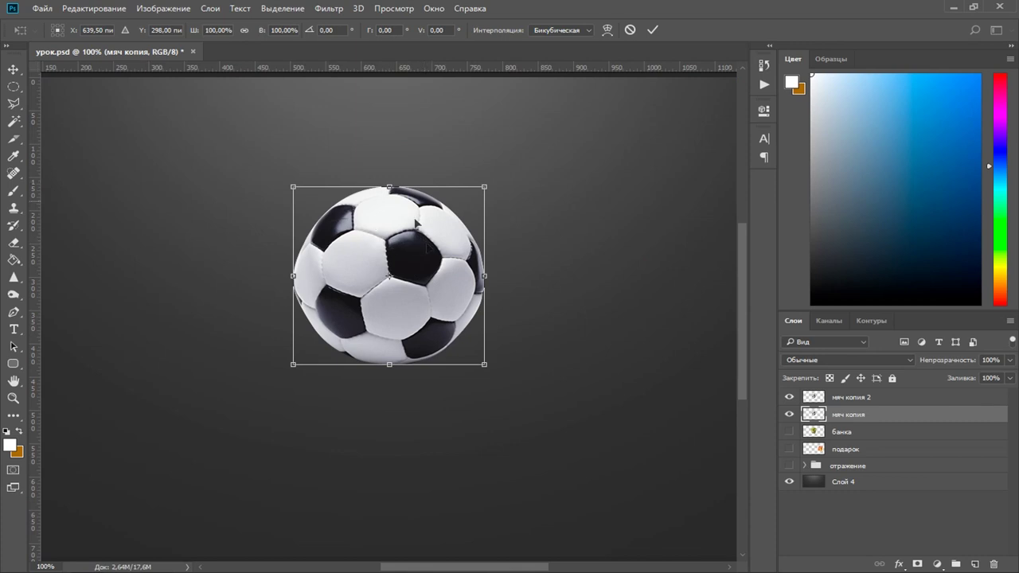
Flip мяч копия vertically, drag it under the ball so they touch, and apply.
right_click(392, 253)
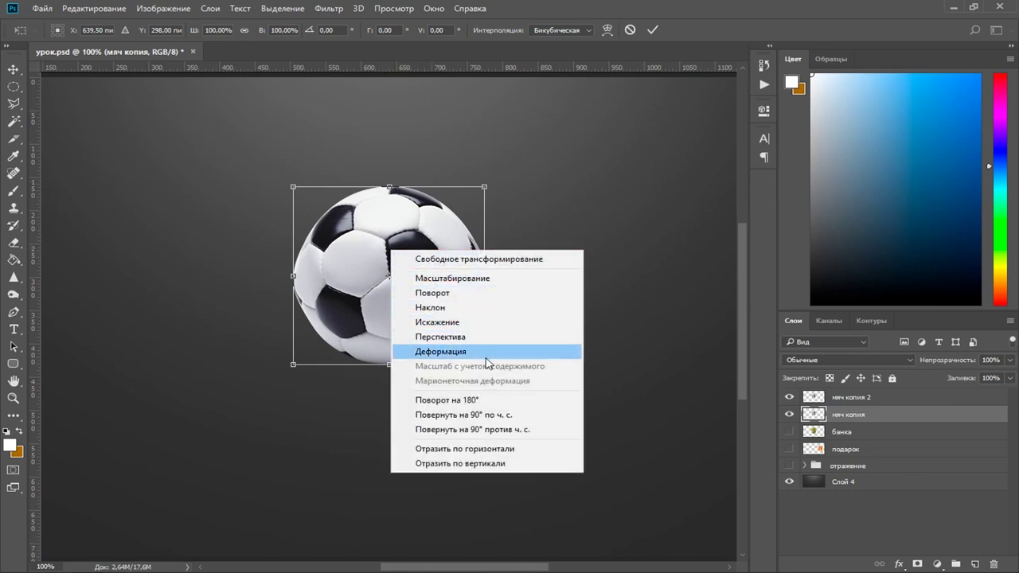
click(479, 461)
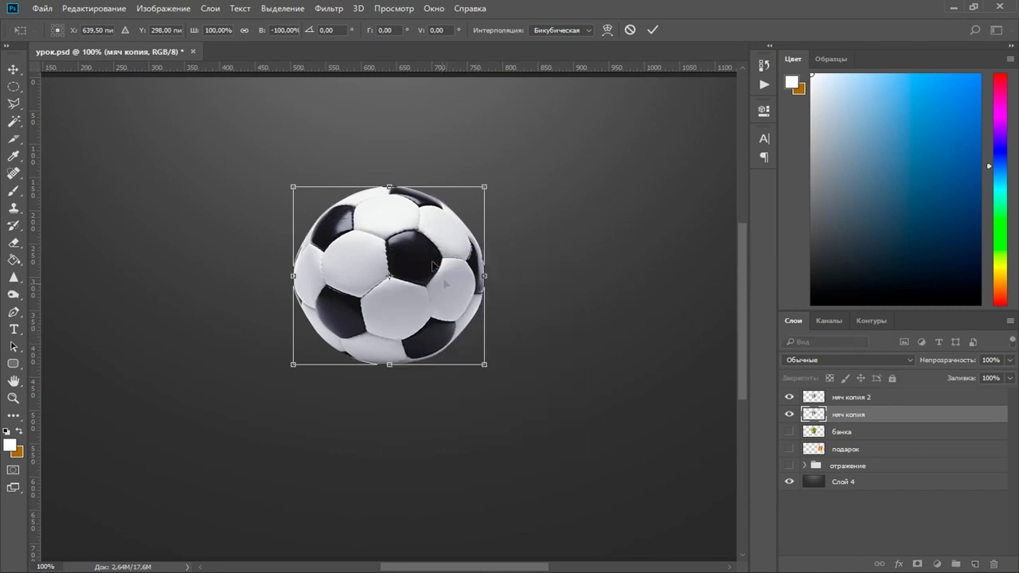
drag(418, 233, 437, 392)
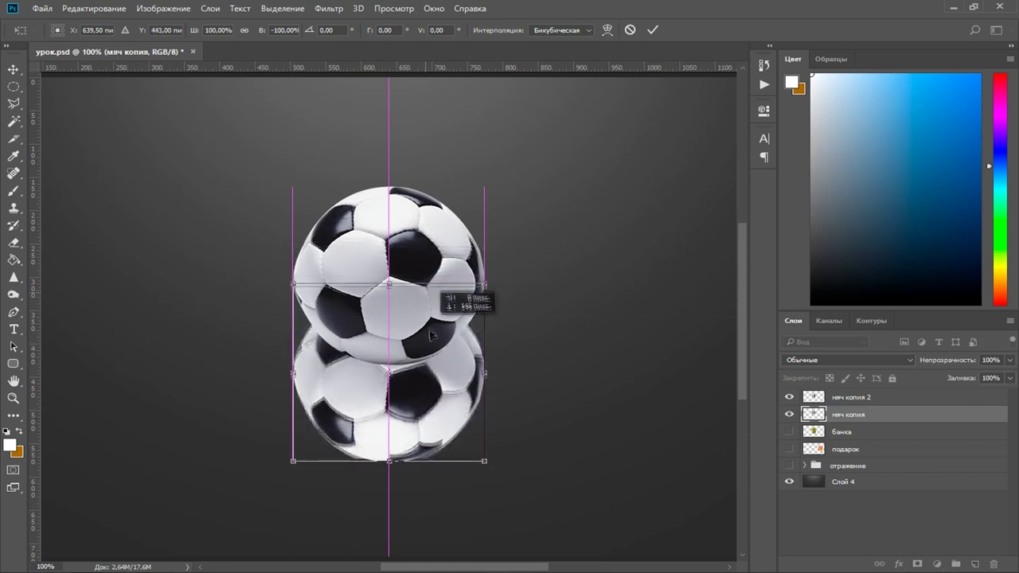
drag(437, 392, 437, 412)
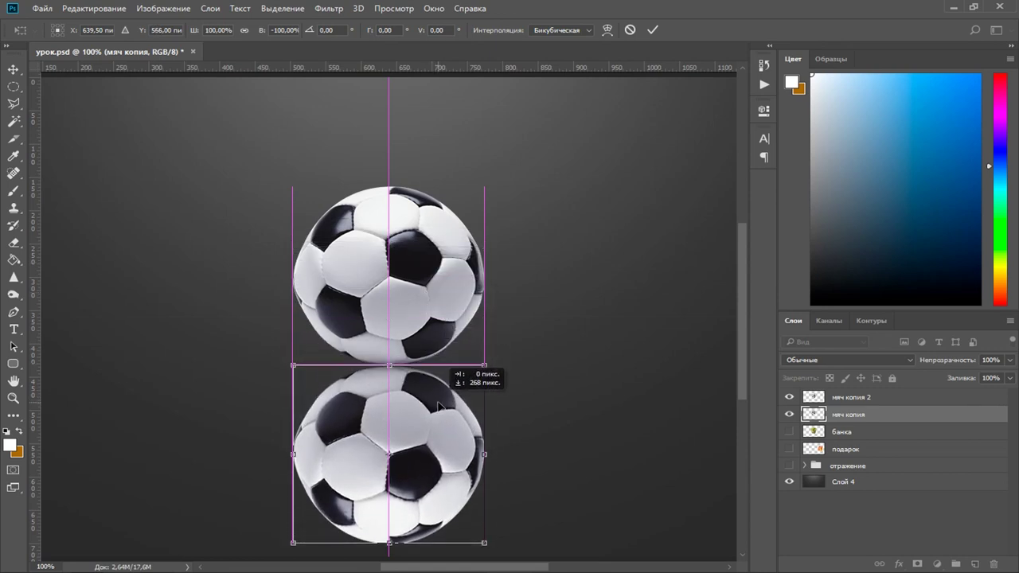
click(13, 71)
click(419, 228)
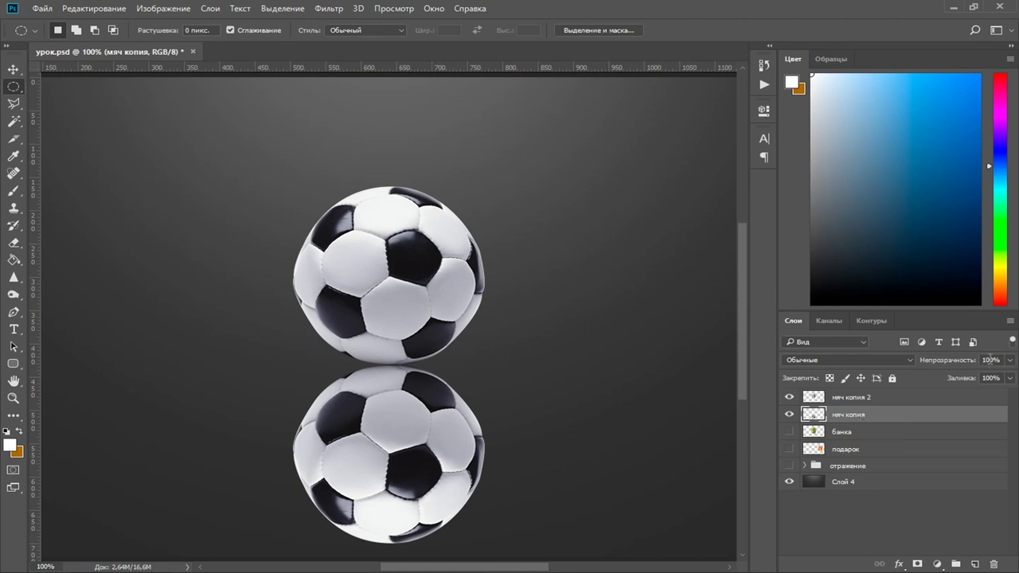
Set the reflected ball layer to 38% opacity and add a white layer mask.
click(1008, 361)
drag(991, 379, 966, 376)
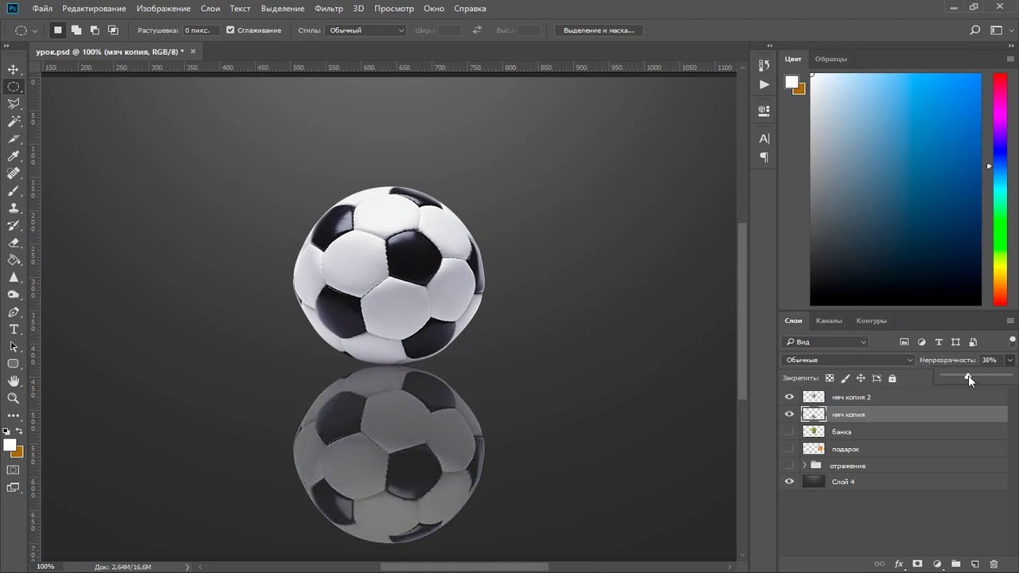
click(918, 565)
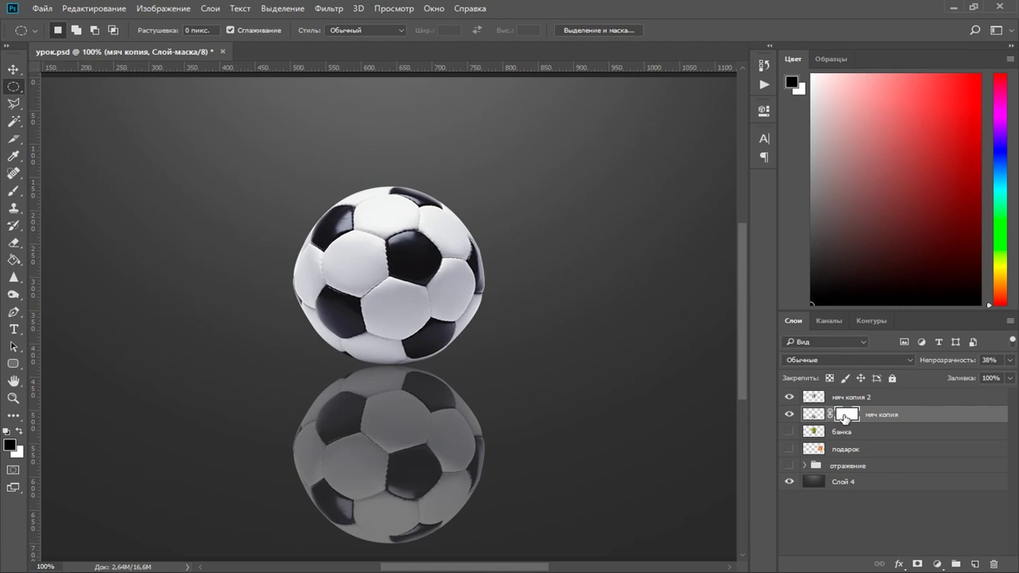
click(14, 191)
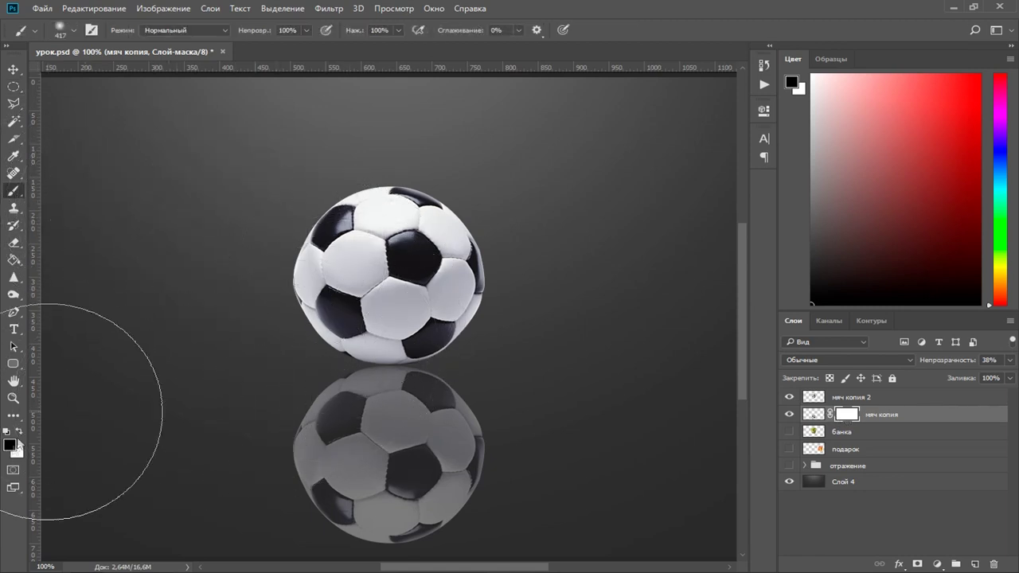
Choose a soft round brush at 183 px for painting the mask.
click(9, 445)
click(815, 82)
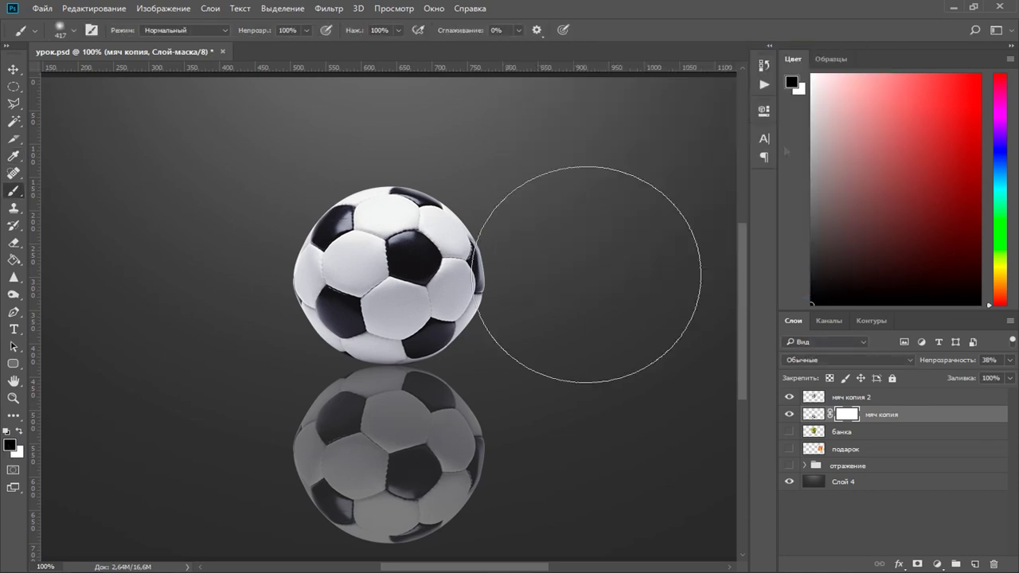
scroll(519, 290, down, 2)
right_click(564, 315)
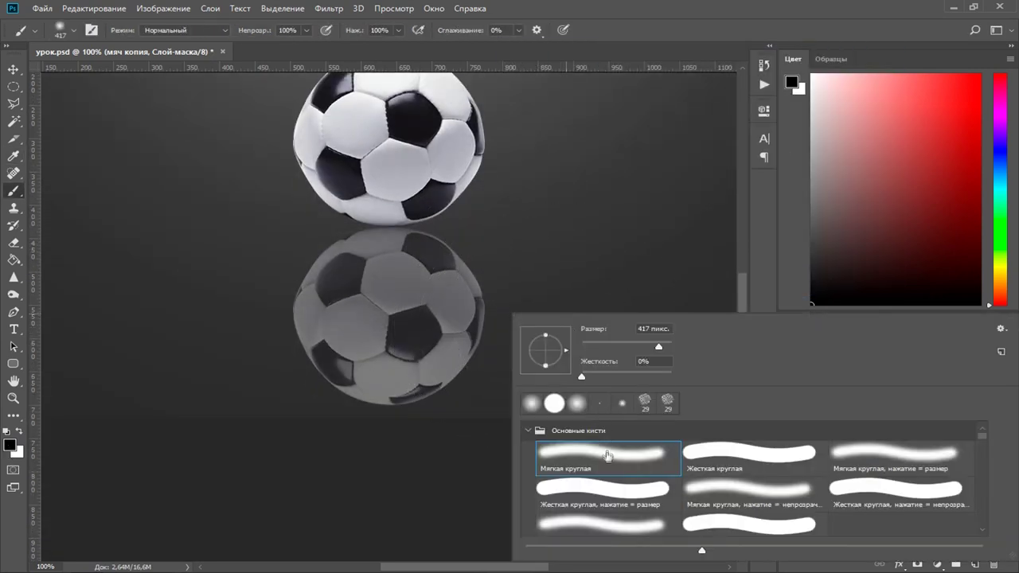
right_click(521, 213)
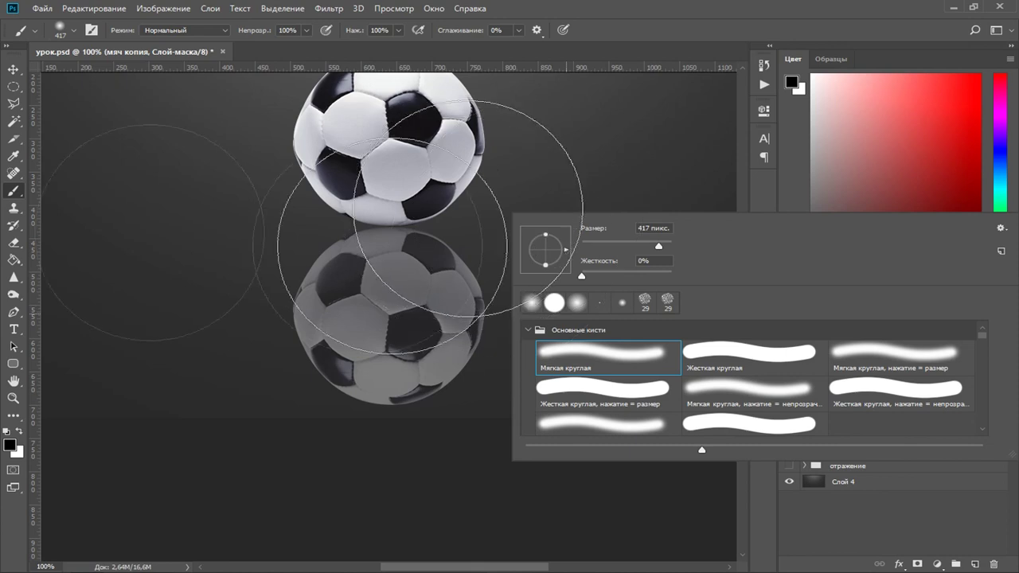
click(531, 303)
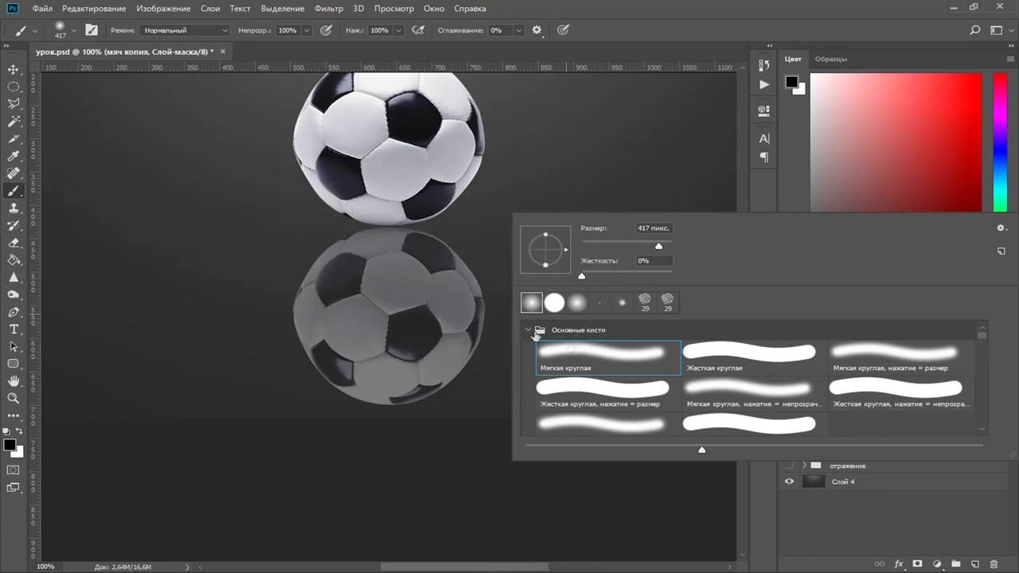
click(640, 244)
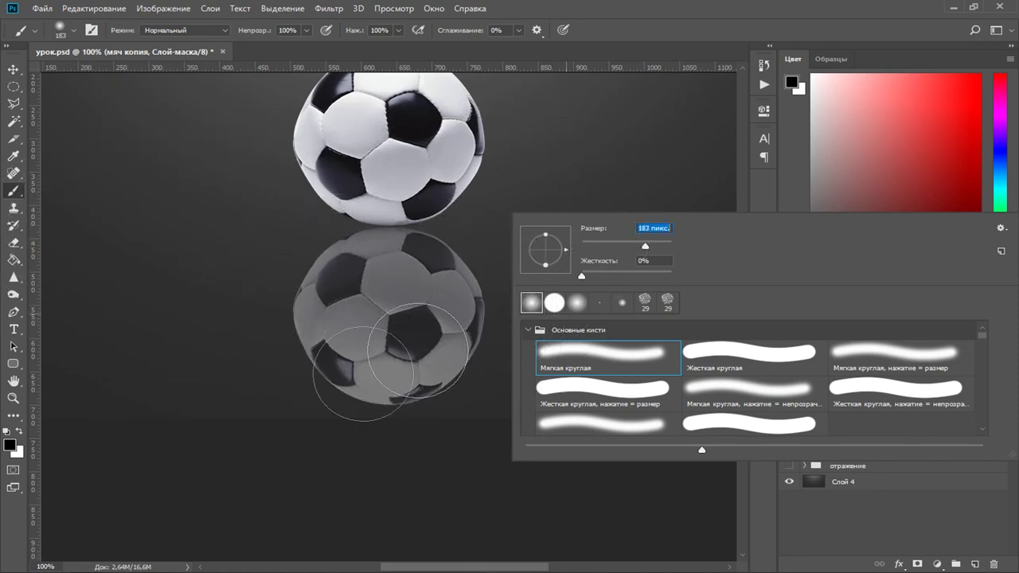
Paint black on the mask to fade the reflection's lower part and set opacity to 29%.
drag(273, 387, 477, 387)
drag(227, 364, 512, 341)
mouse_move(206, 316)
mouse_down()
mouse_move(532, 297)
mouse_move(550, 321)
mouse_move(248, 357)
mouse_move(468, 377)
mouse_up()
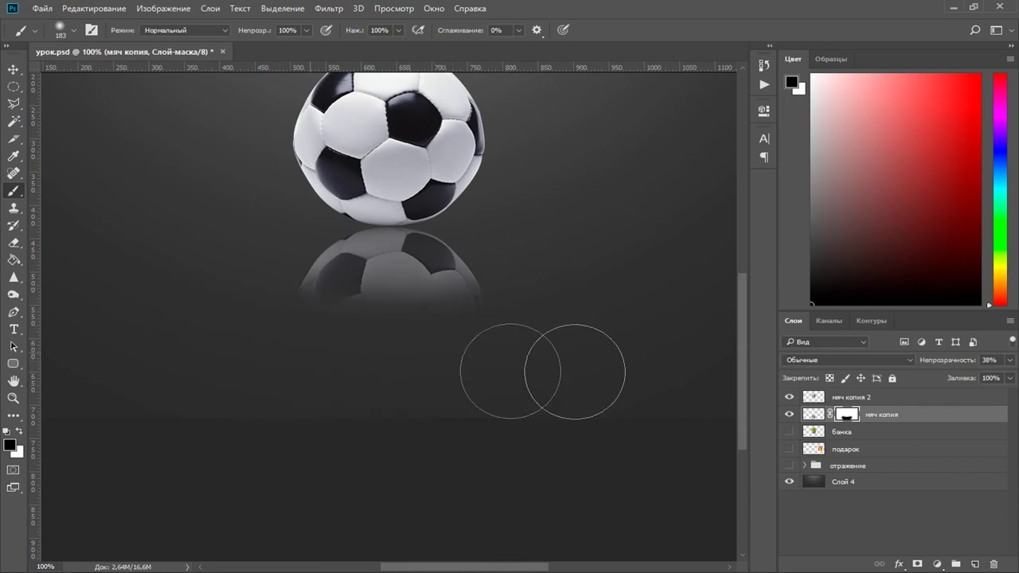
scroll(446, 430, up, 2)
scroll(539, 434, up, 1)
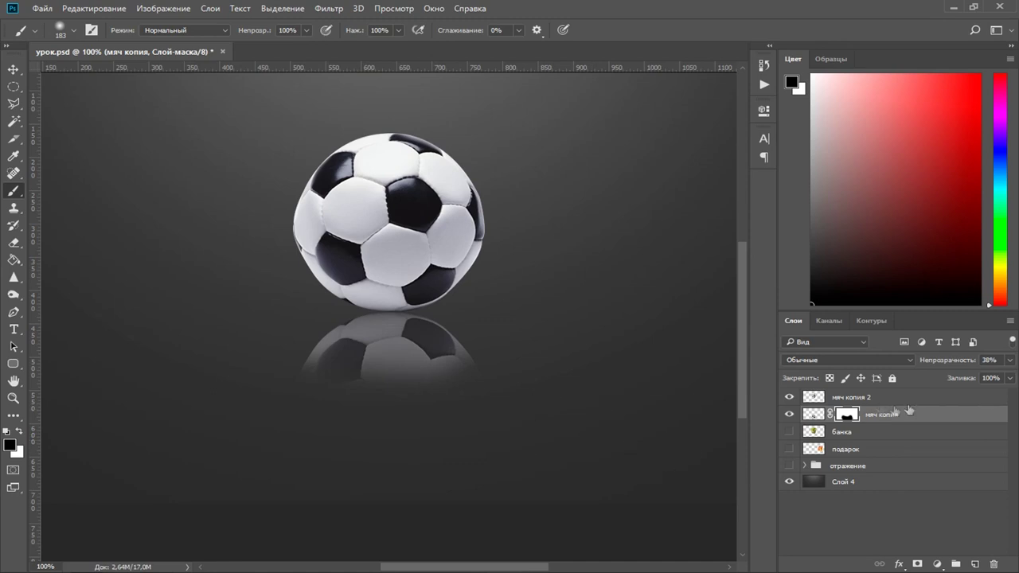
drag(968, 380, 963, 376)
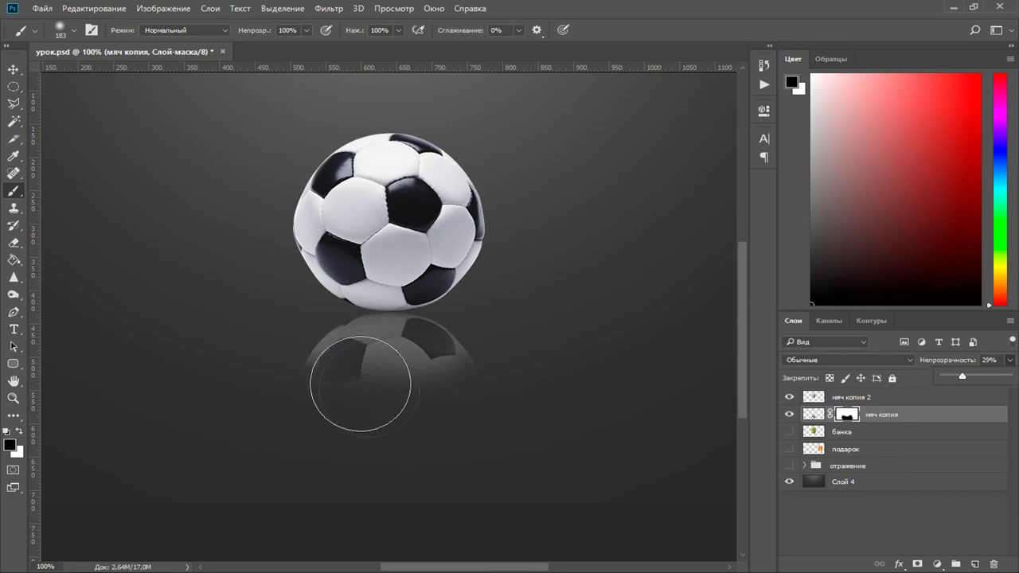
click(390, 432)
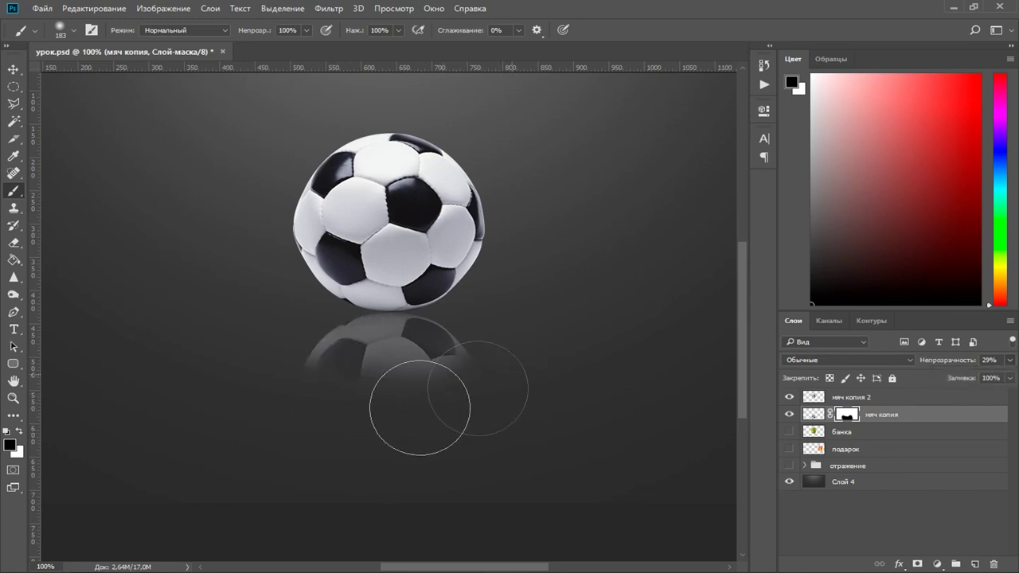
drag(366, 399, 454, 400)
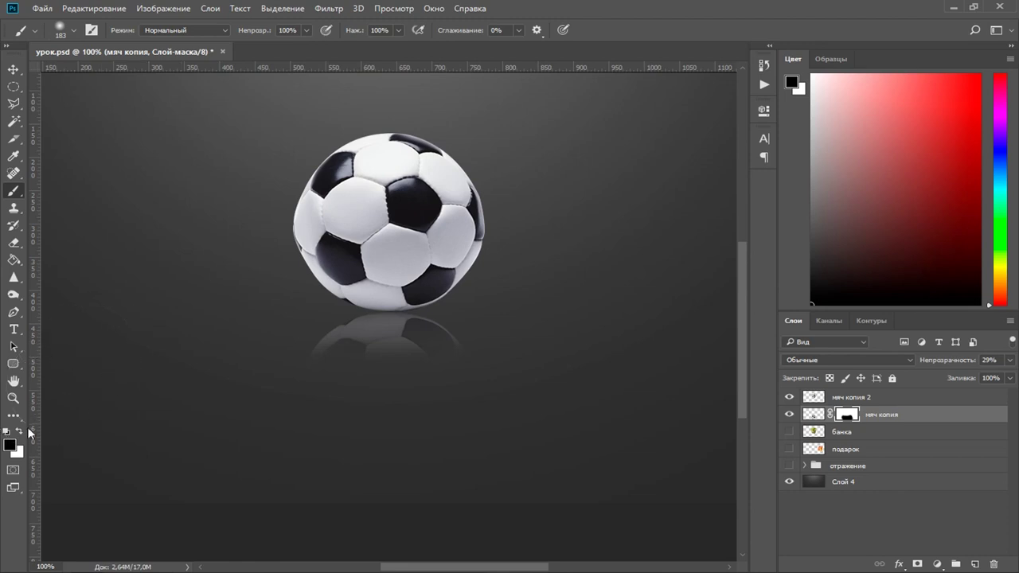
Paint white to restore part of the reflection beneath the ball, then hide the reflection layer.
click(19, 431)
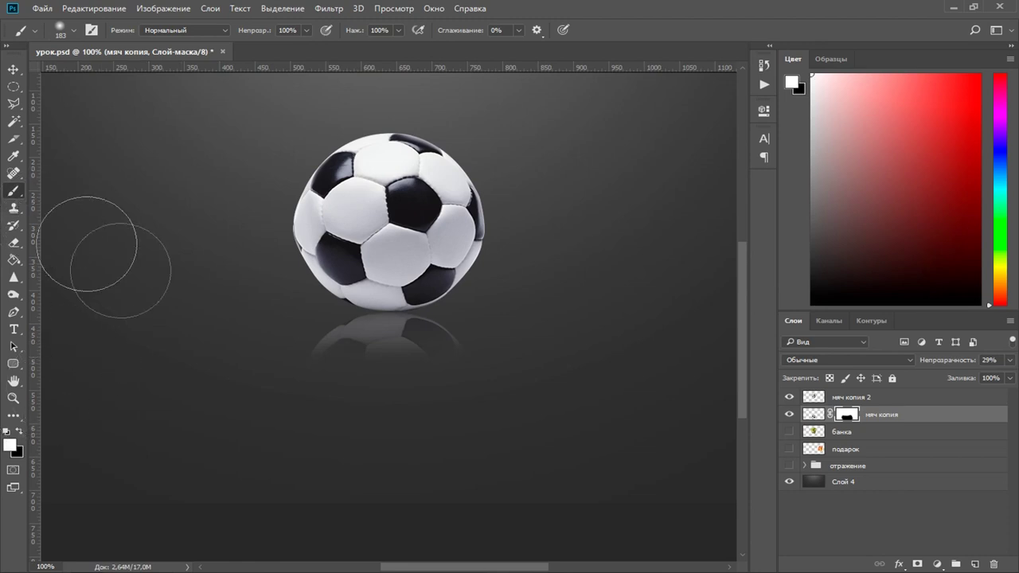
mouse_move(273, 375)
mouse_down()
mouse_move(391, 337)
mouse_move(484, 352)
mouse_up()
mouse_move(255, 336)
mouse_down()
mouse_move(446, 437)
mouse_move(534, 432)
mouse_up()
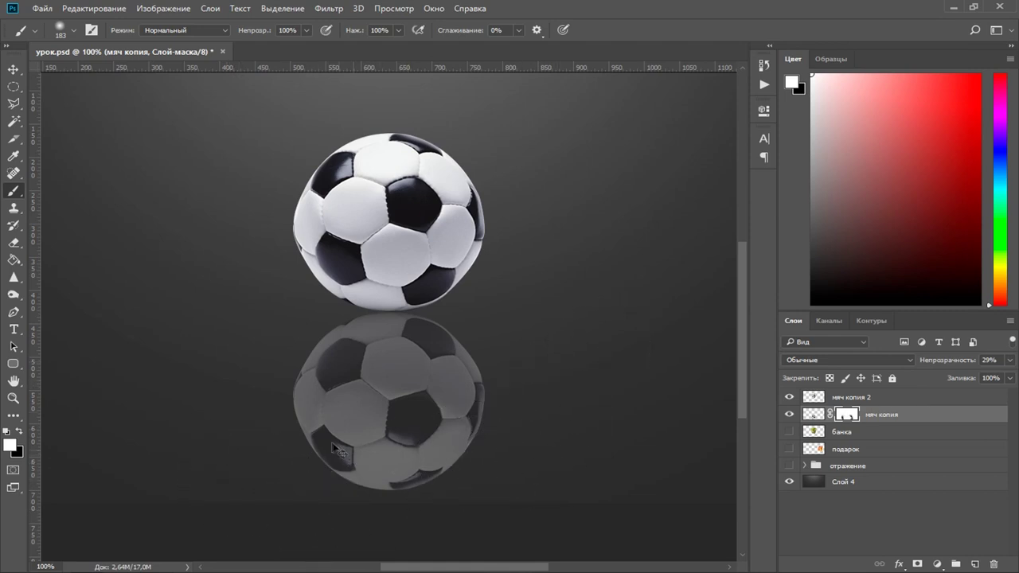
key(ctrl+z)
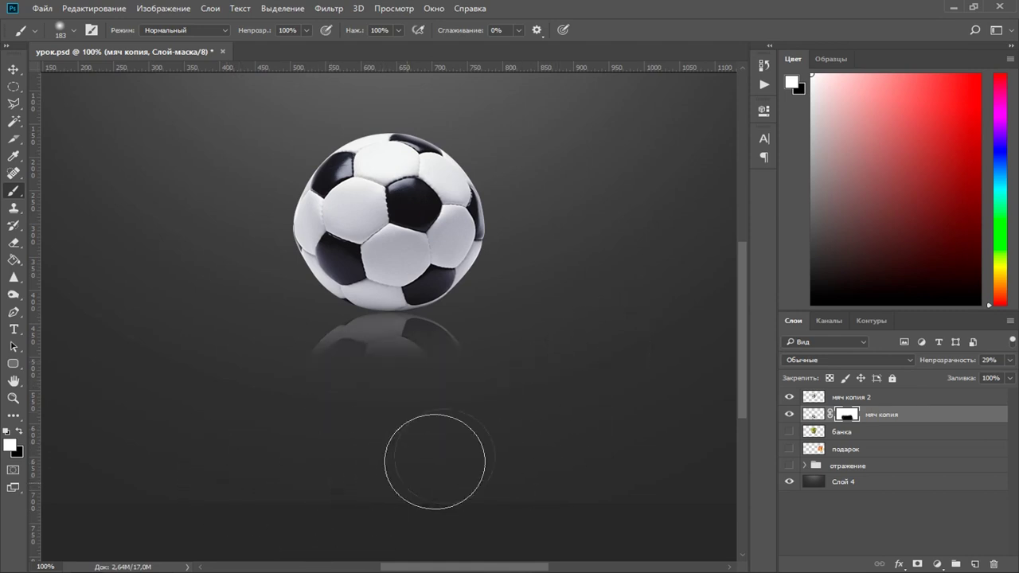
scroll(478, 460, up, 3)
scroll(509, 467, up, 3)
scroll(506, 468, down, 3)
scroll(500, 466, down, 2)
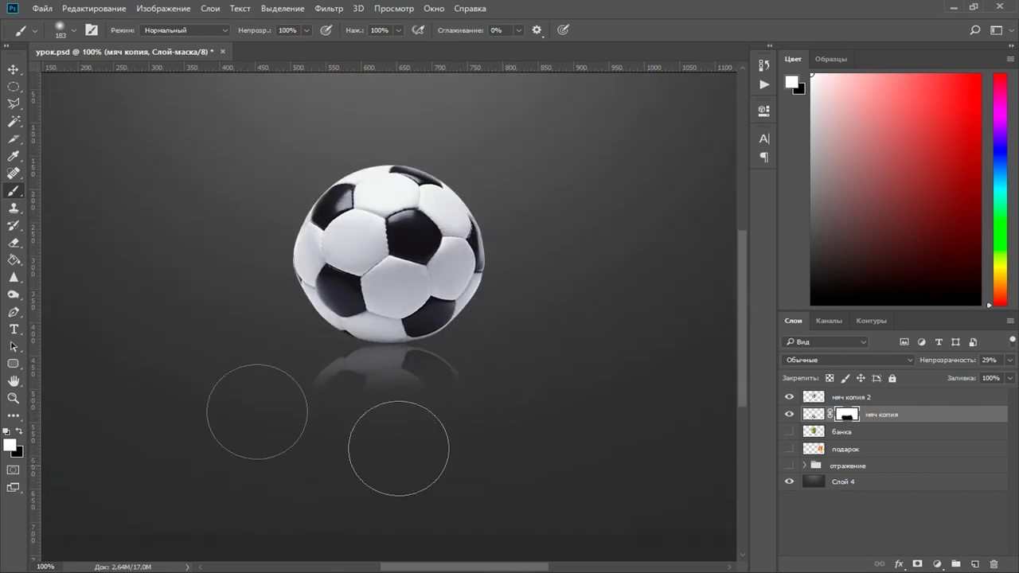
drag(289, 420, 334, 458)
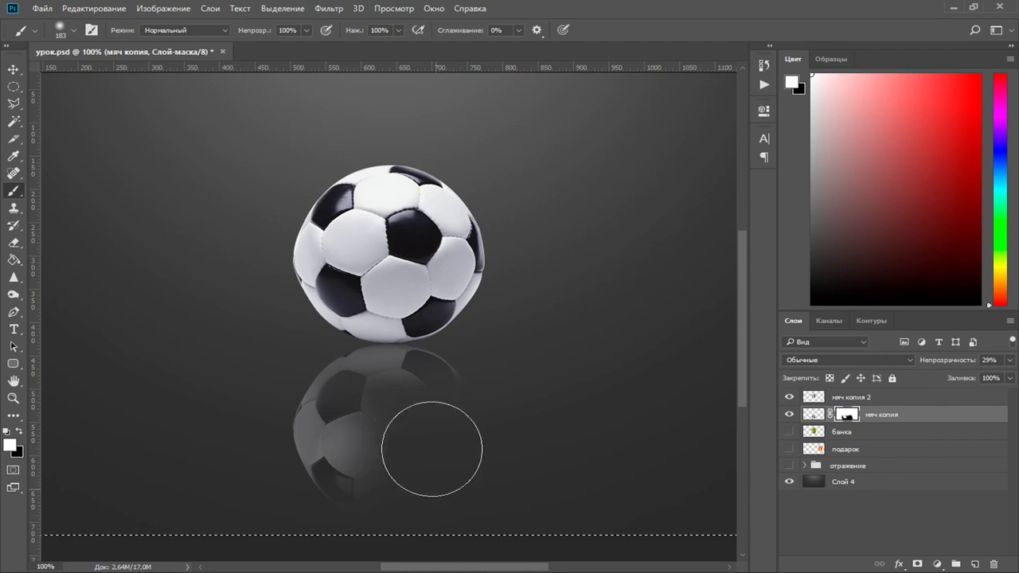
click(14, 86)
click(788, 414)
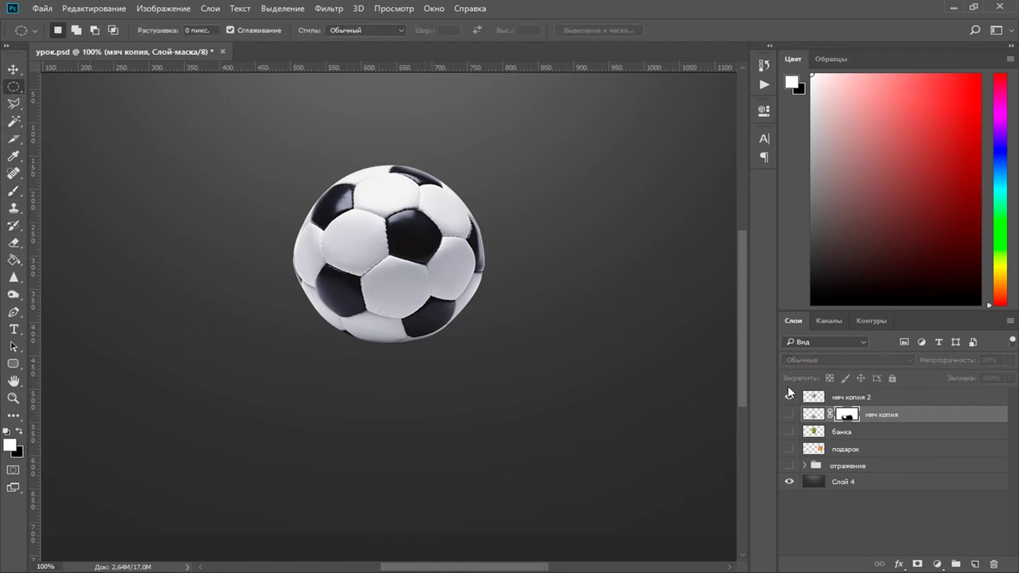
Hide the ball, show банка and raise it about 63 px, then delete both ball copy layers.
click(789, 397)
click(789, 431)
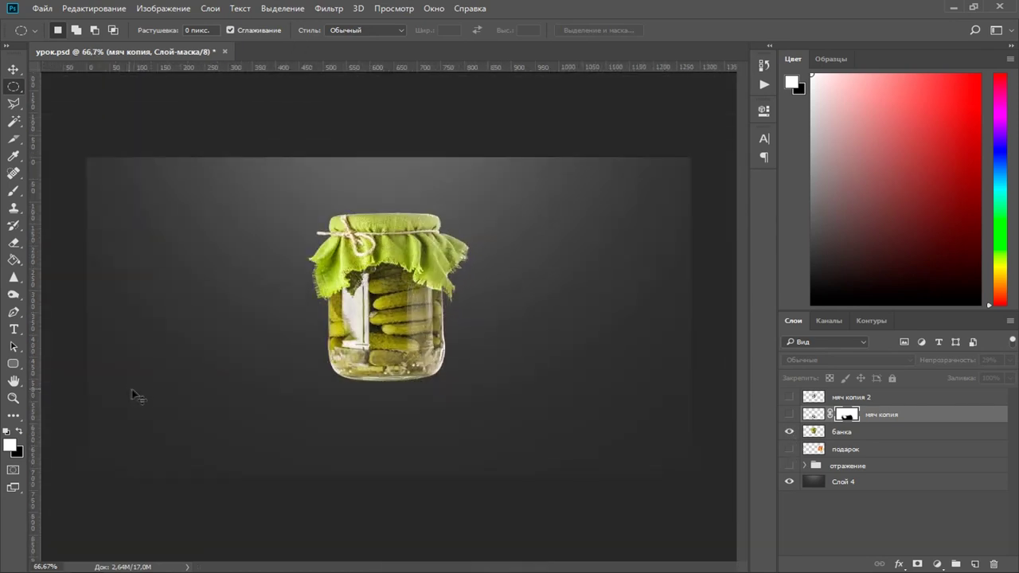
key(v)
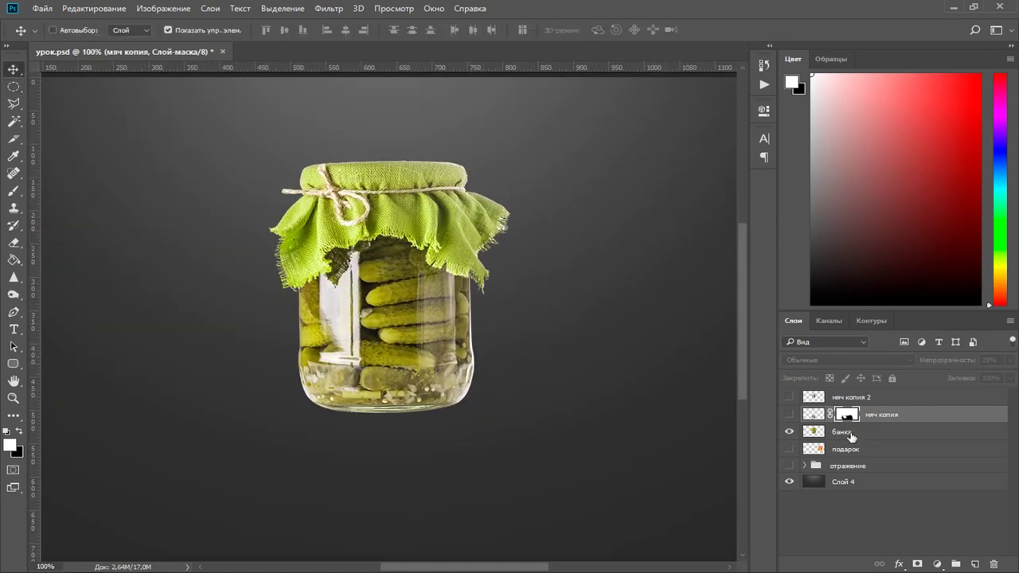
click(842, 431)
drag(429, 351, 428, 301)
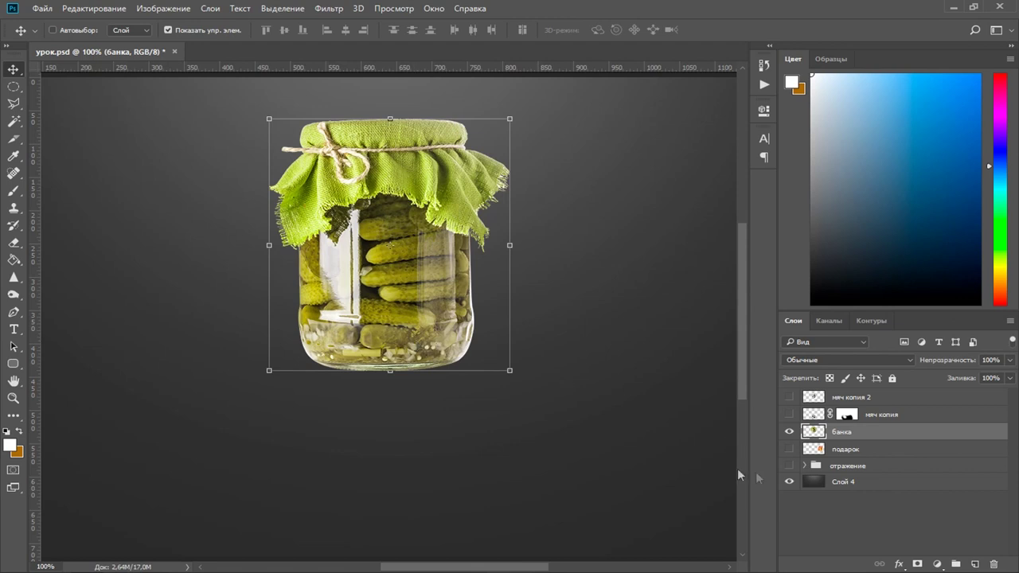
click(895, 402)
click(993, 563)
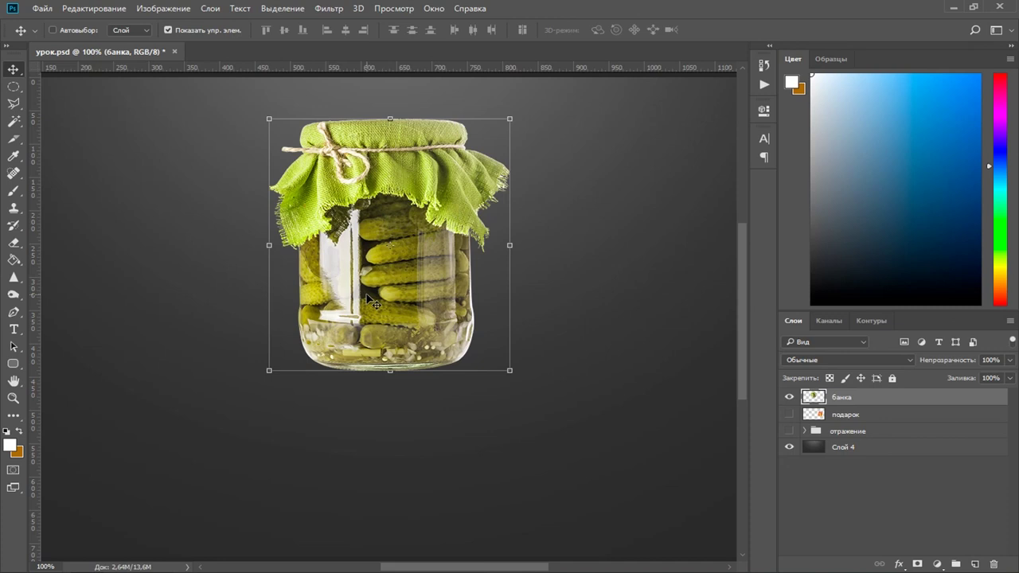
Duplicate банка as банка копия and put the original банка into free transform.
key(ctrl)
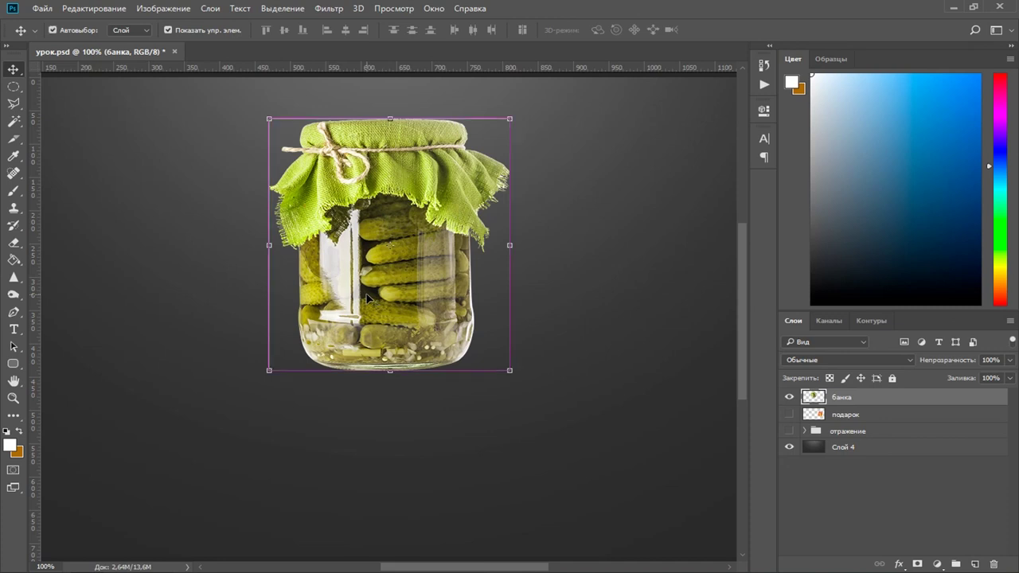
key(ctrl+j)
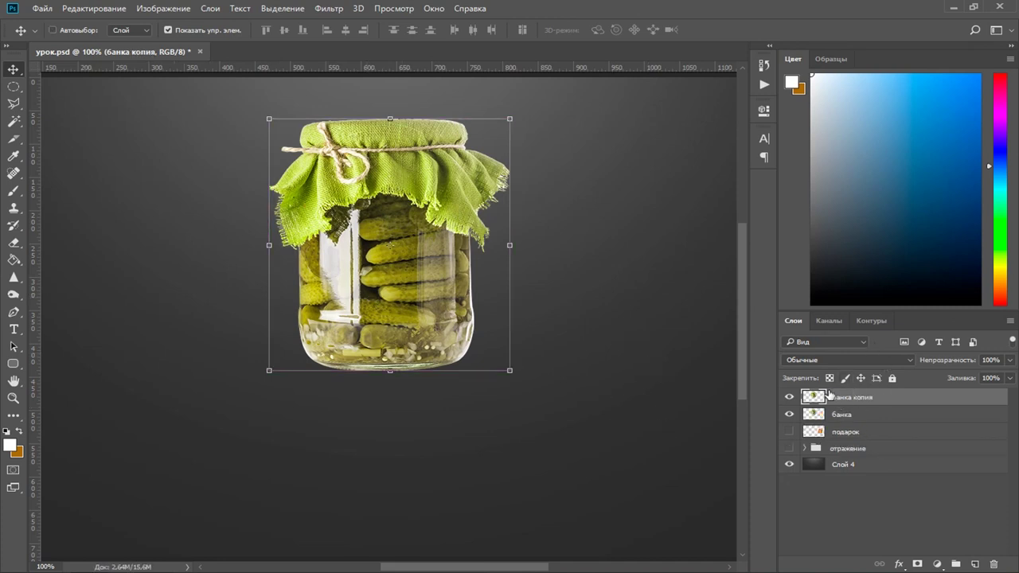
click(854, 420)
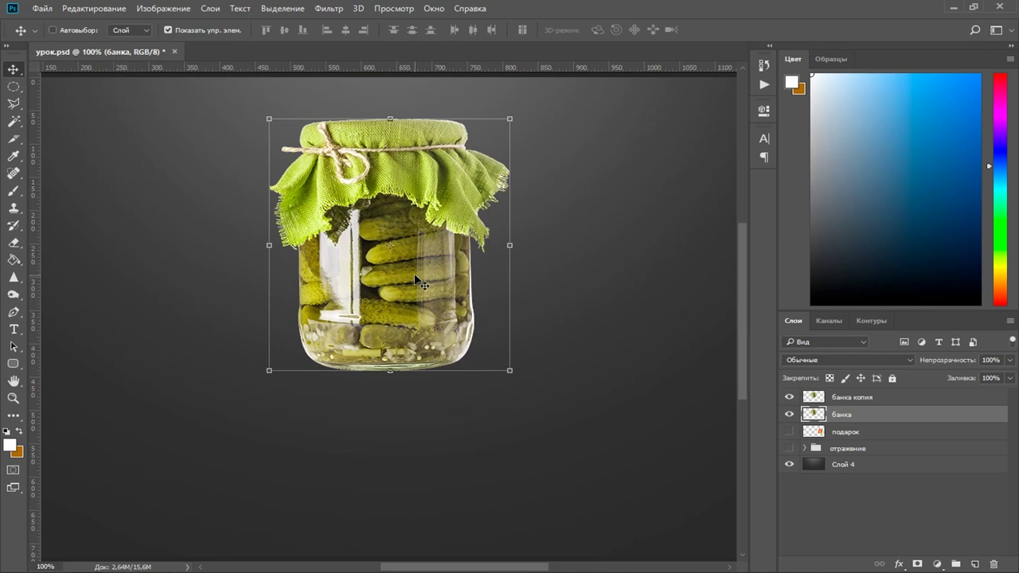
key(ctrl)
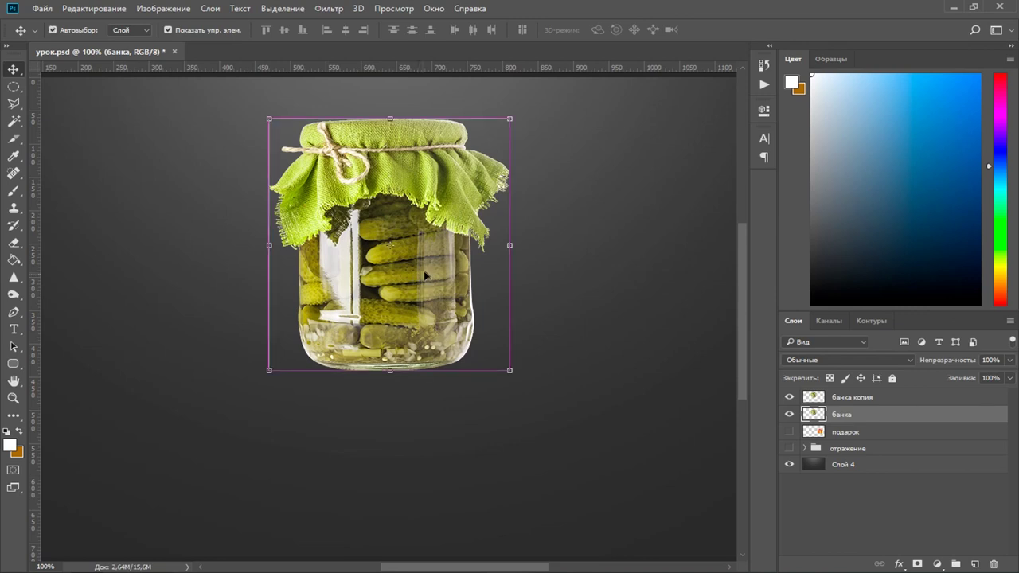
key(ctrl+t)
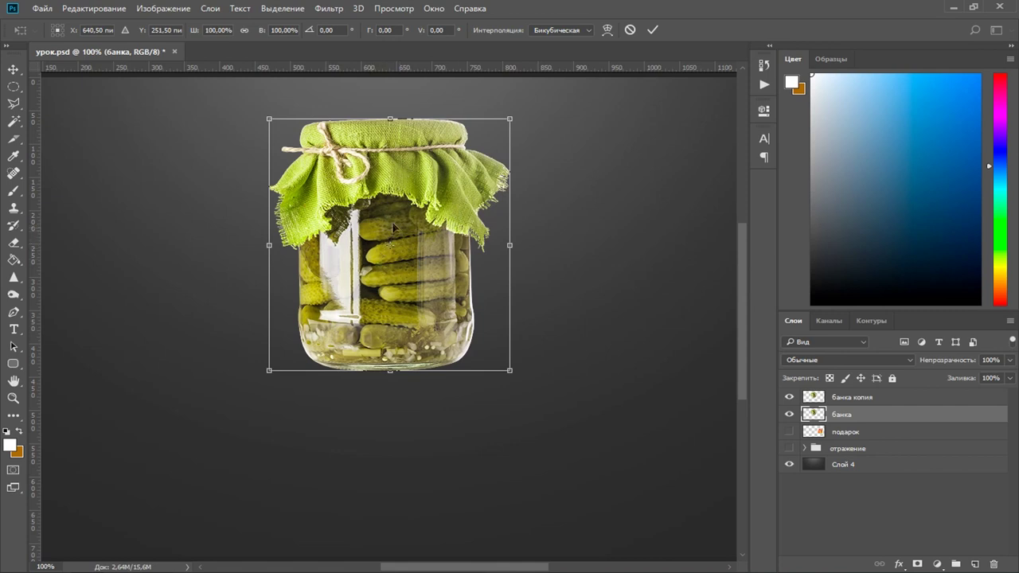
Flip the original банка vertically, move it beneath the upright jar, and apply.
right_click(404, 246)
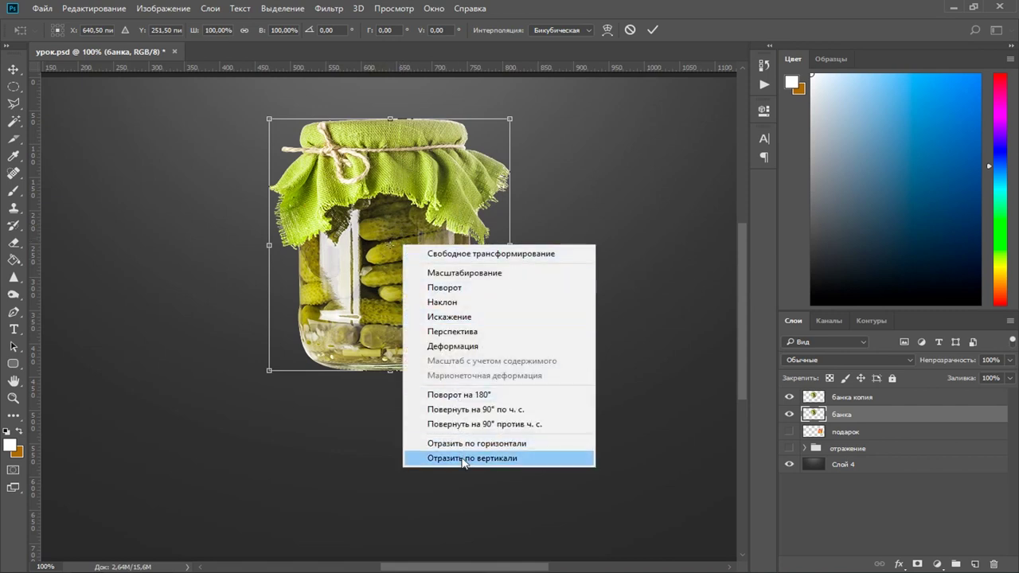
click(464, 458)
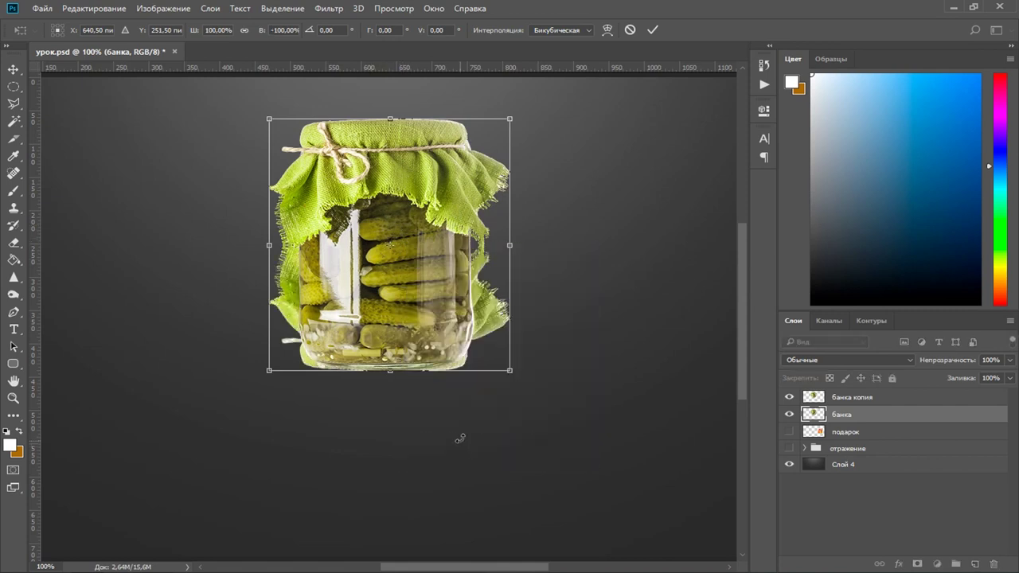
drag(412, 162, 428, 415)
click(14, 72)
click(420, 229)
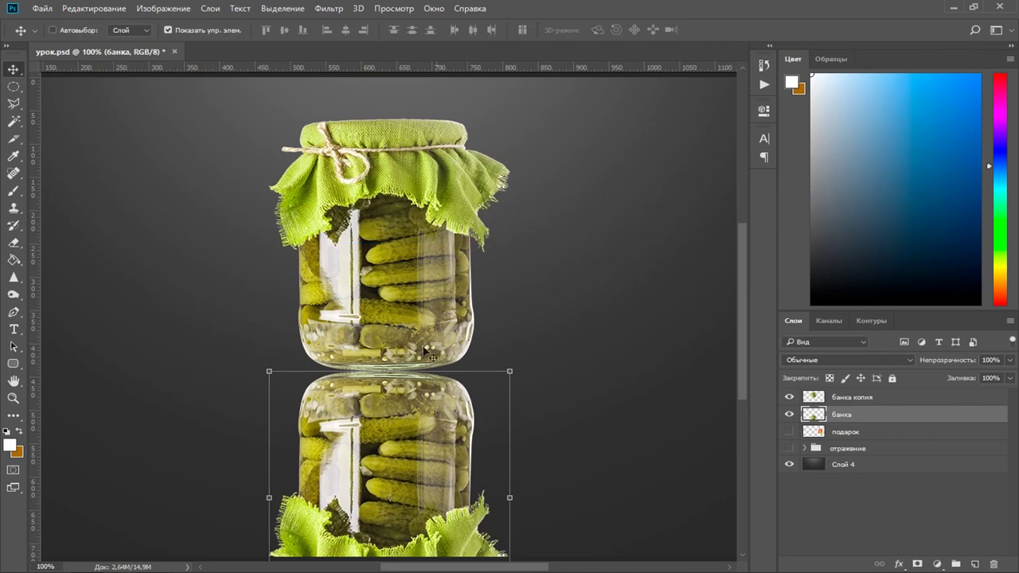
Zoom in to check where the two jars meet, then return to 100% view.
scroll(215, 159, down, 2)
click(13, 86)
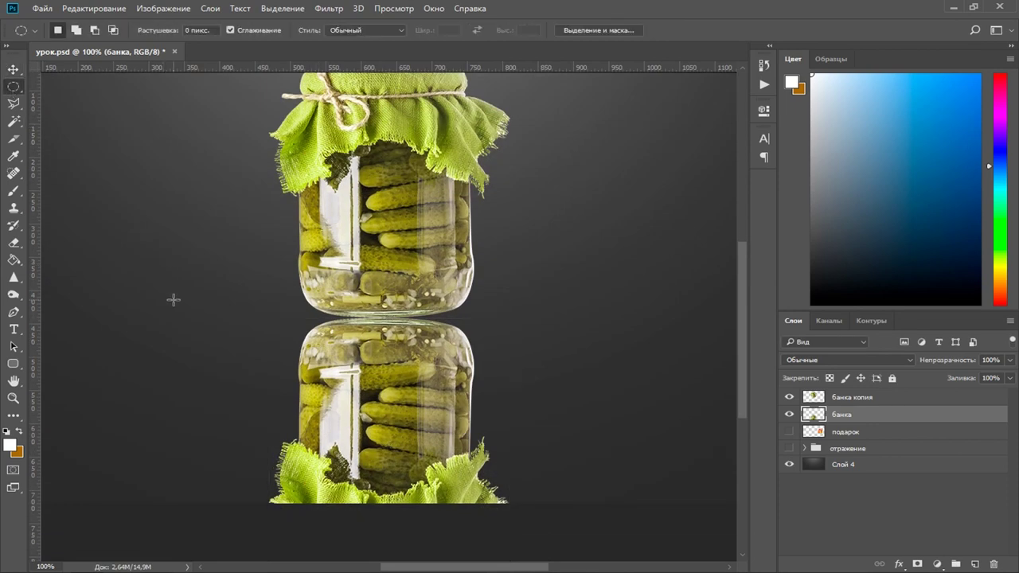
scroll(173, 300, up, 2)
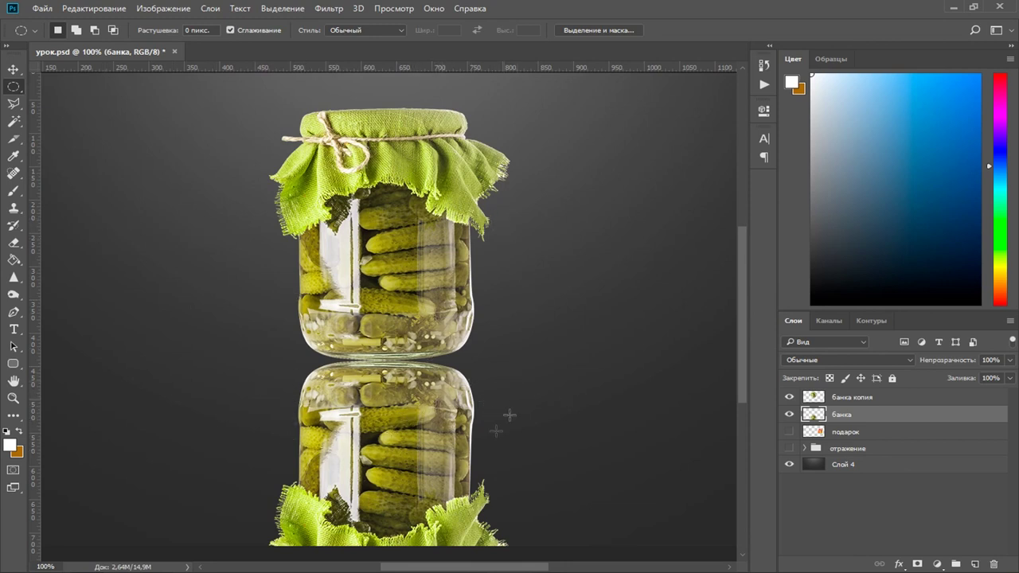
click(13, 70)
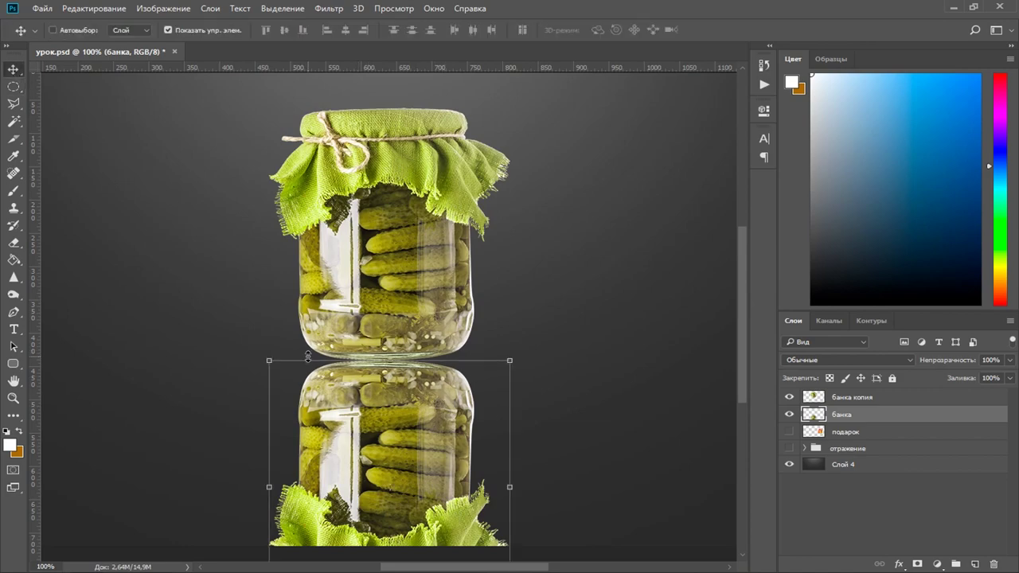
key(ctrl+plus)
key(ctrl+plus)
scroll(297, 334, down, 3)
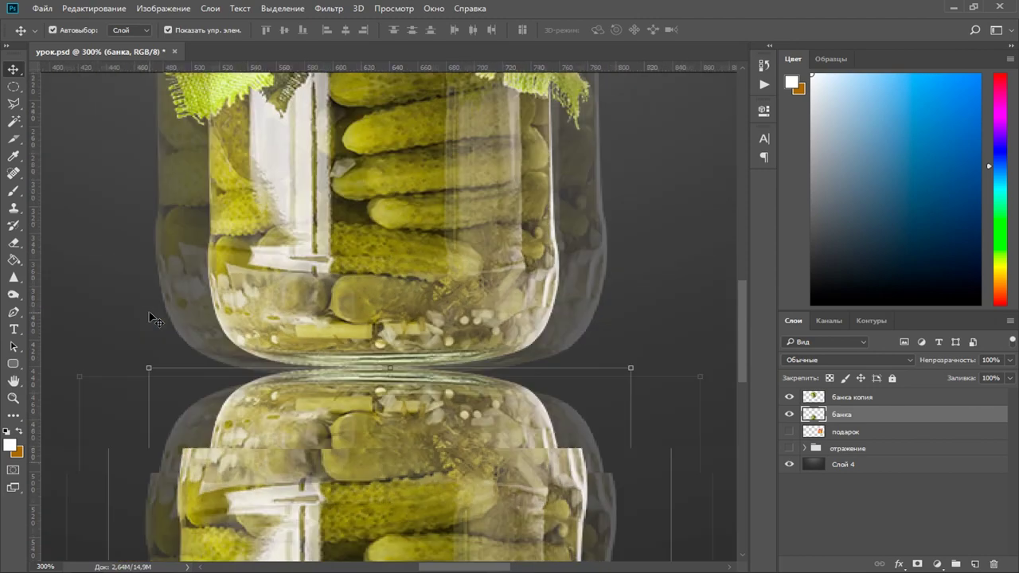
key(ctrl+1)
click(850, 436)
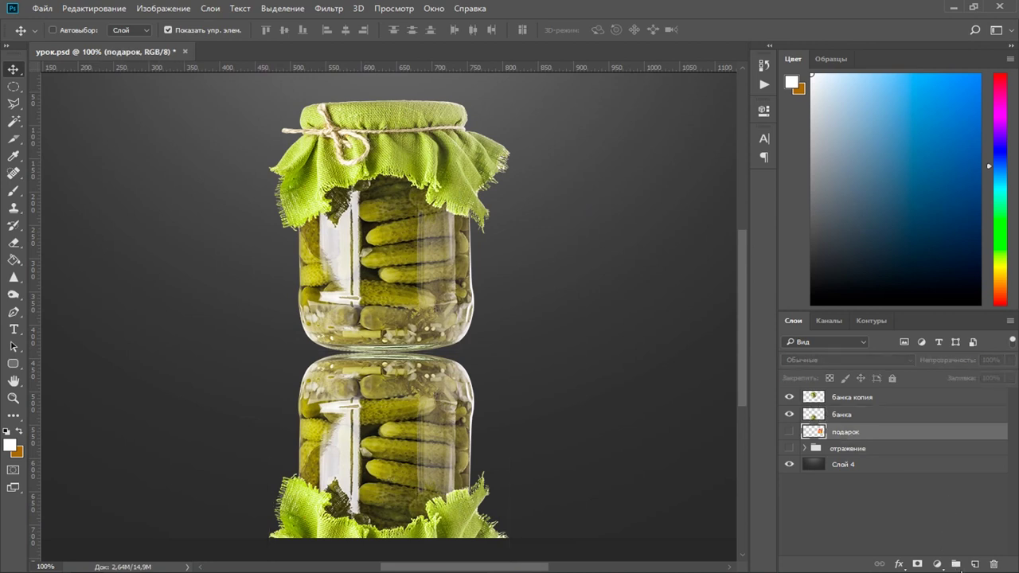
click(973, 564)
right_click(14, 86)
click(50, 82)
drag(260, 336, 538, 372)
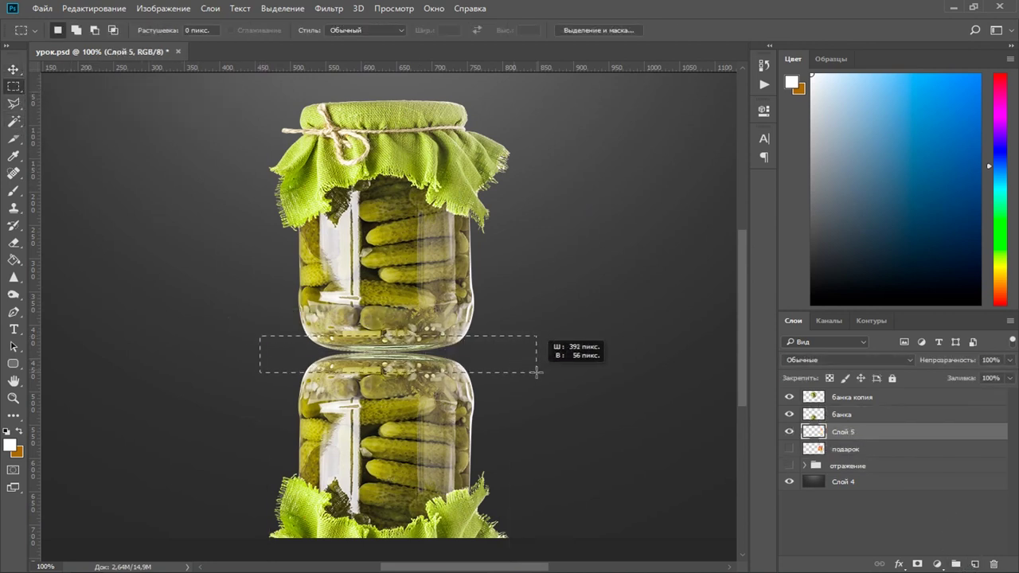
key(ctrl+d)
scroll(366, 398, down, 1)
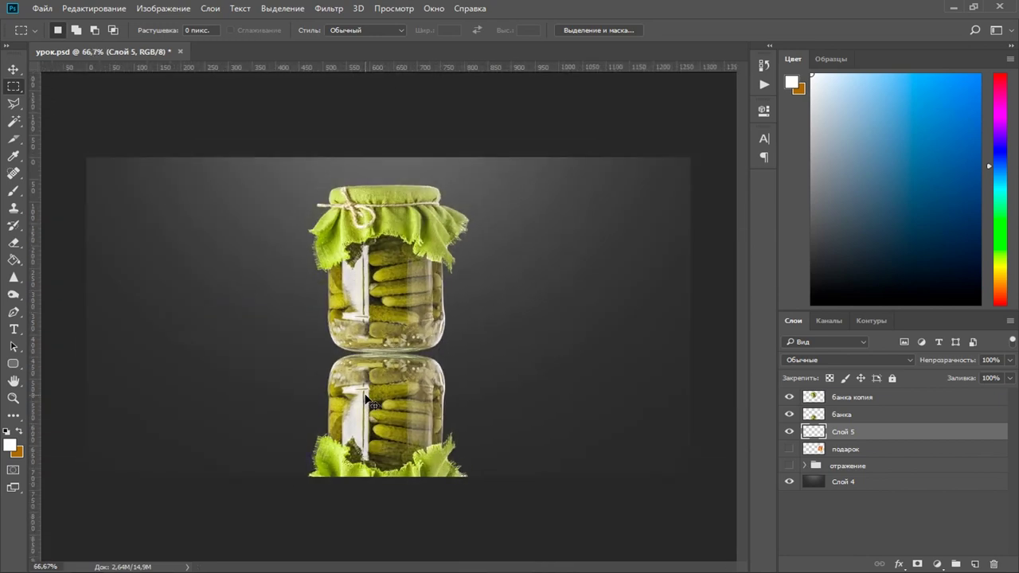
scroll(309, 378, up, 1)
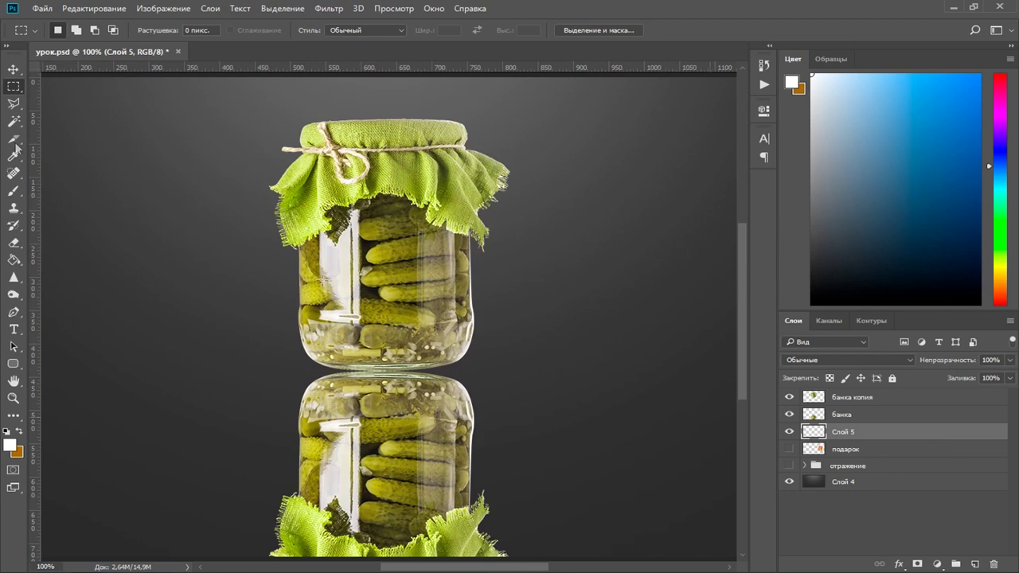
key(v)
drag(848, 427, 990, 567)
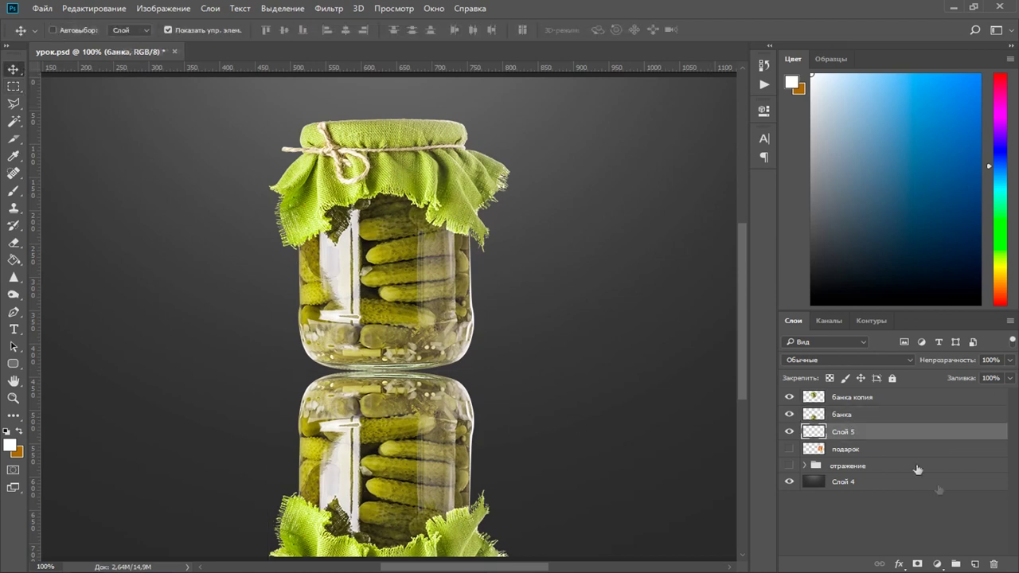
click(841, 414)
mouse_move(450, 463)
mouse_down()
mouse_move(244, 283)
mouse_move(461, 453)
mouse_up()
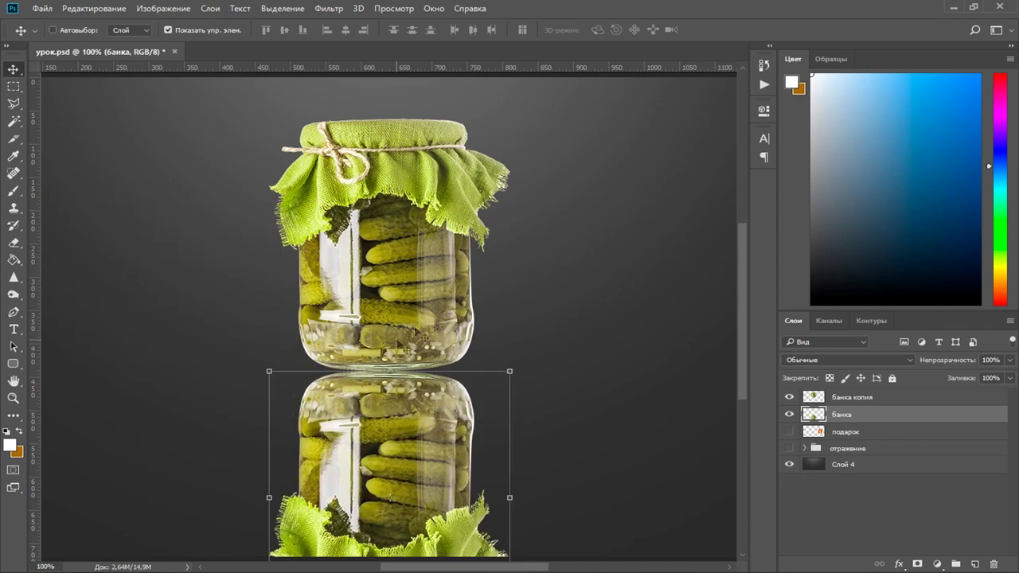
Warp the reflected jar with Edit > Transform > Warp, apply it, and nudge it up under the jar.
click(97, 10)
mouse_move(113, 294)
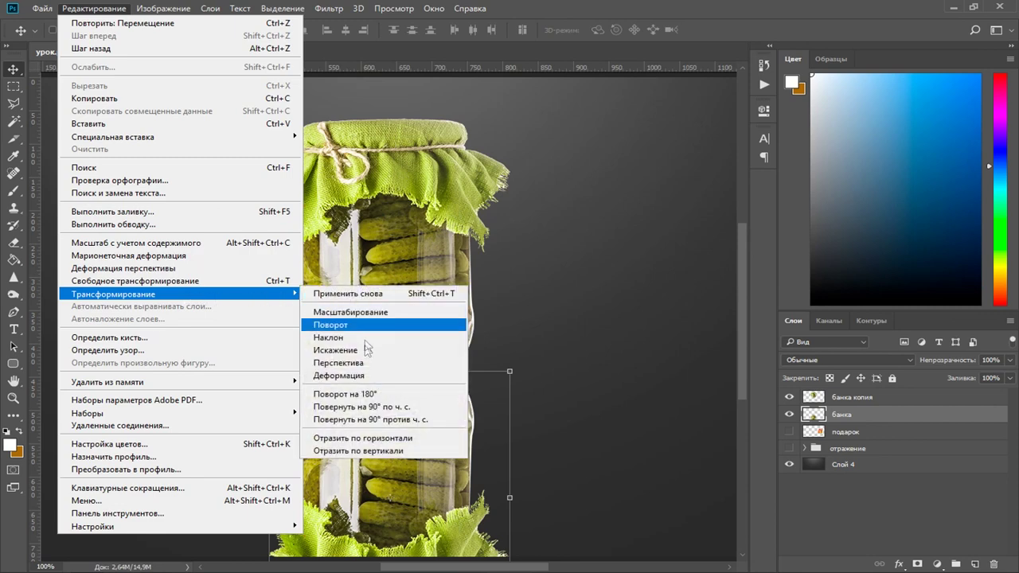
click(358, 376)
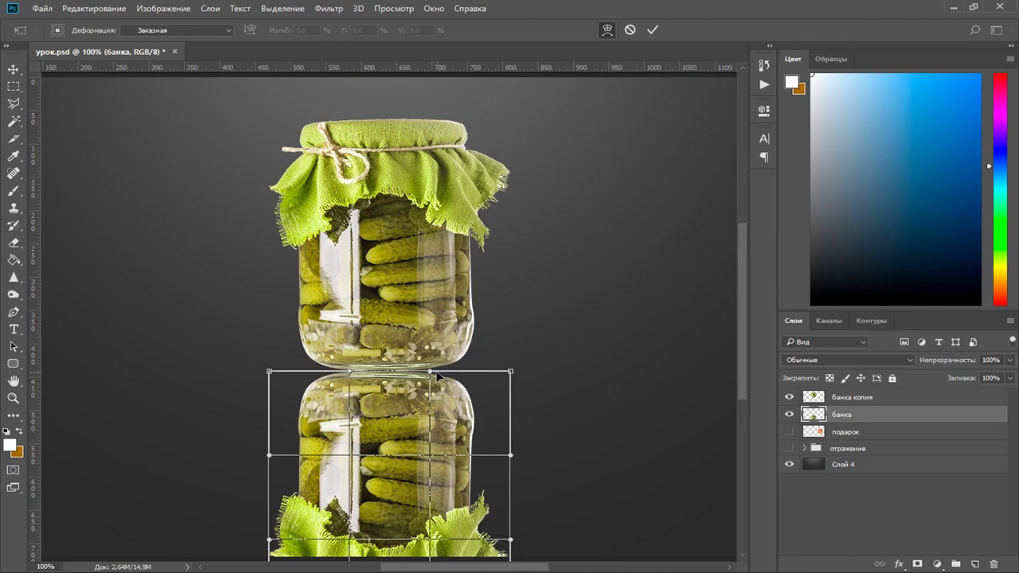
mouse_move(430, 372)
mouse_down()
mouse_move(427, 283)
mouse_move(429, 373)
mouse_up()
mouse_move(409, 411)
mouse_down()
mouse_move(365, 420)
mouse_move(404, 393)
mouse_move(392, 445)
mouse_move(449, 501)
mouse_up()
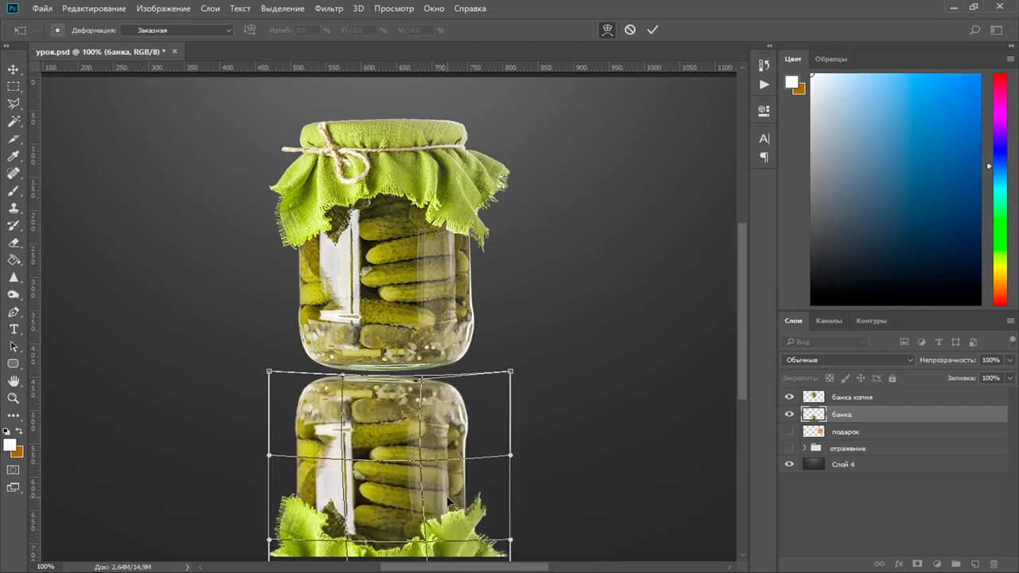
key(v)
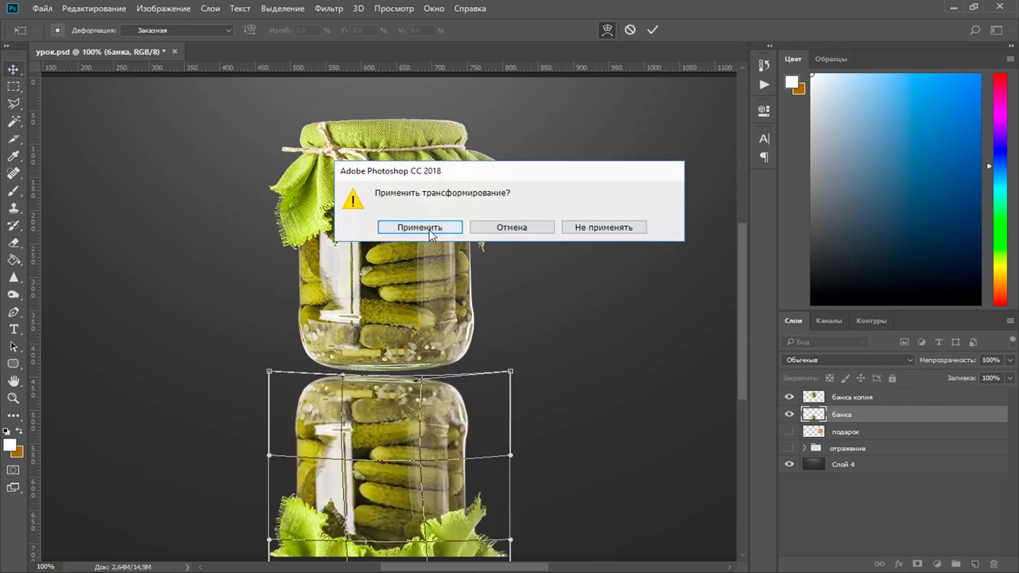
click(441, 231)
drag(439, 270, 440, 268)
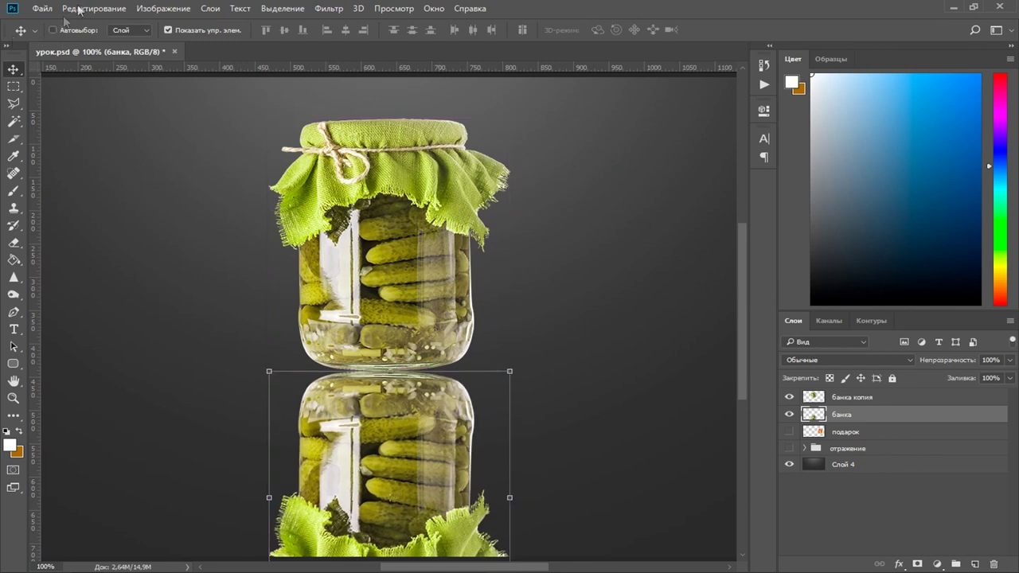
click(93, 8)
mouse_move(113, 294)
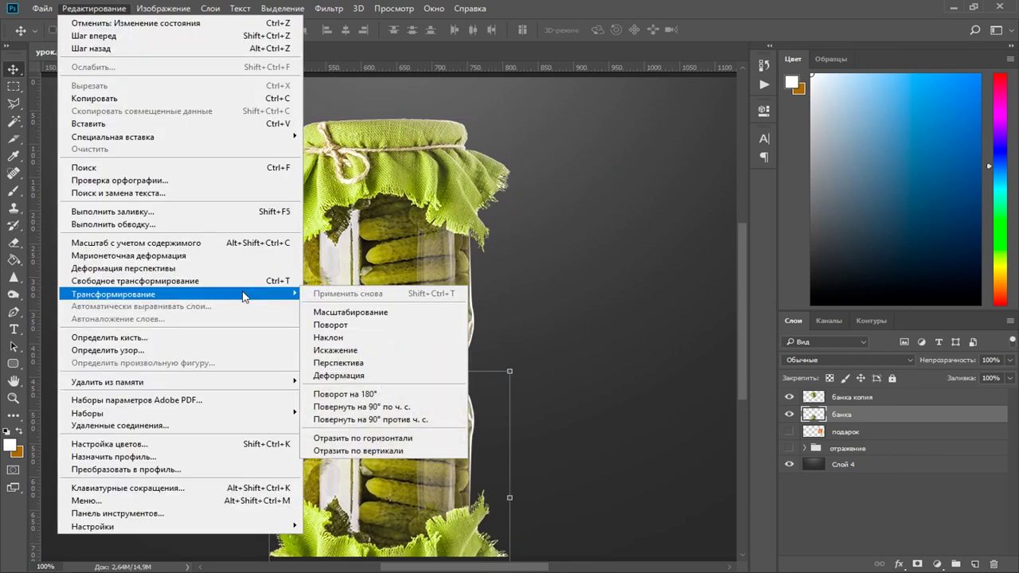
Start a warp on the reflected jar and pull its top-left and top-right corners upward.
click(351, 375)
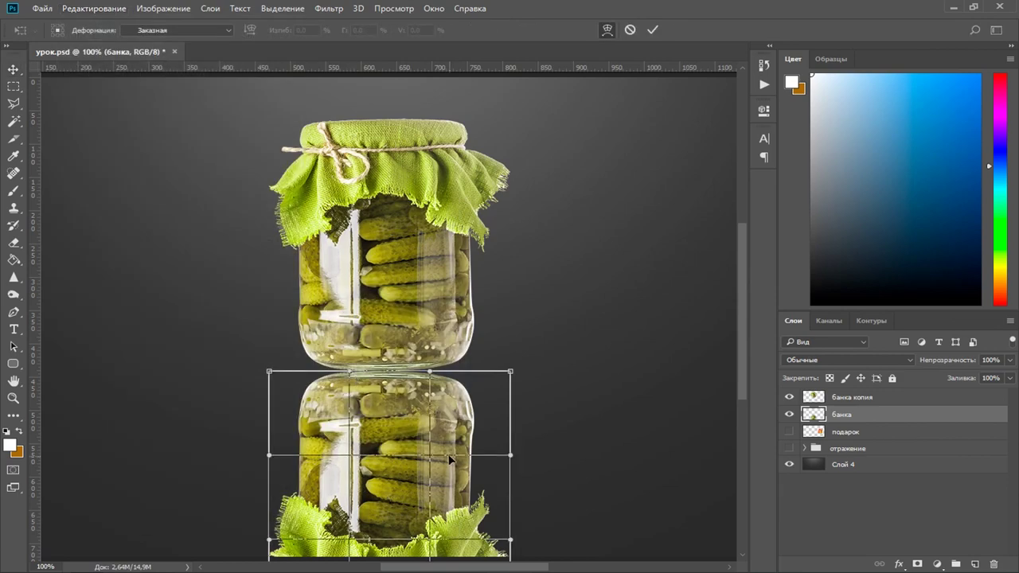
key(ctrl+plus)
key(ctrl+plus)
scroll(173, 383, down, 3)
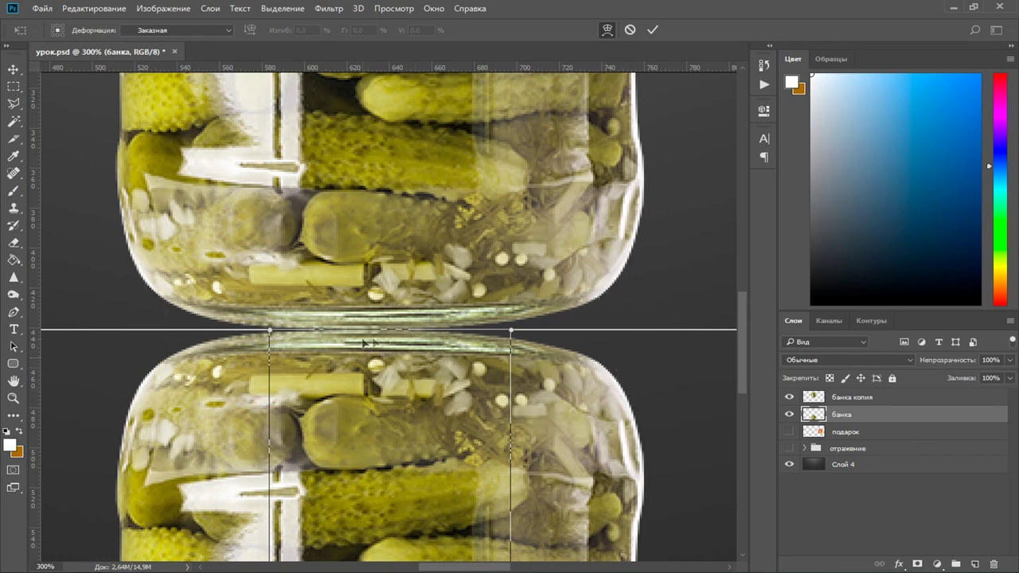
scroll(296, 362, down, 2)
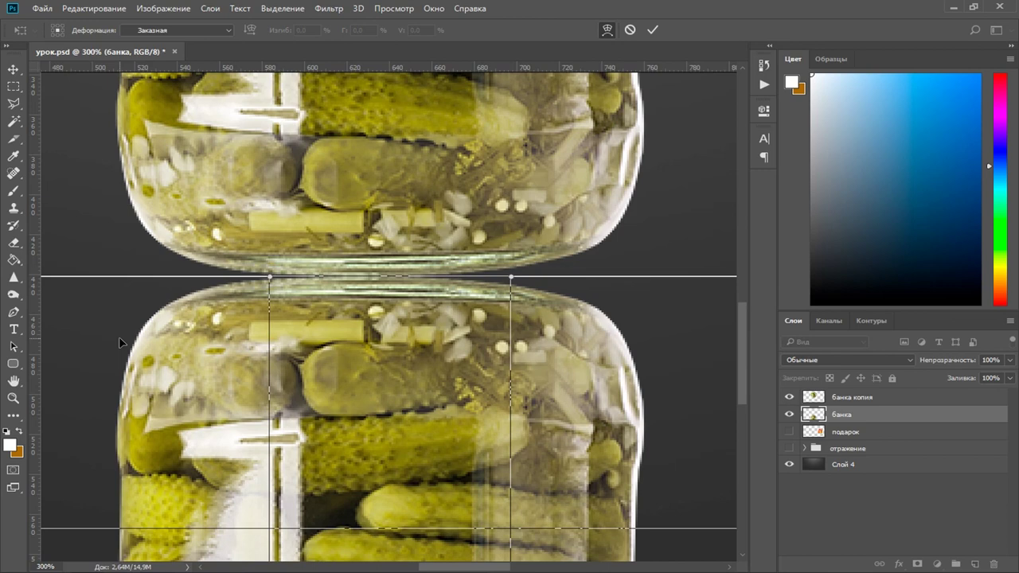
key(ctrl+minus)
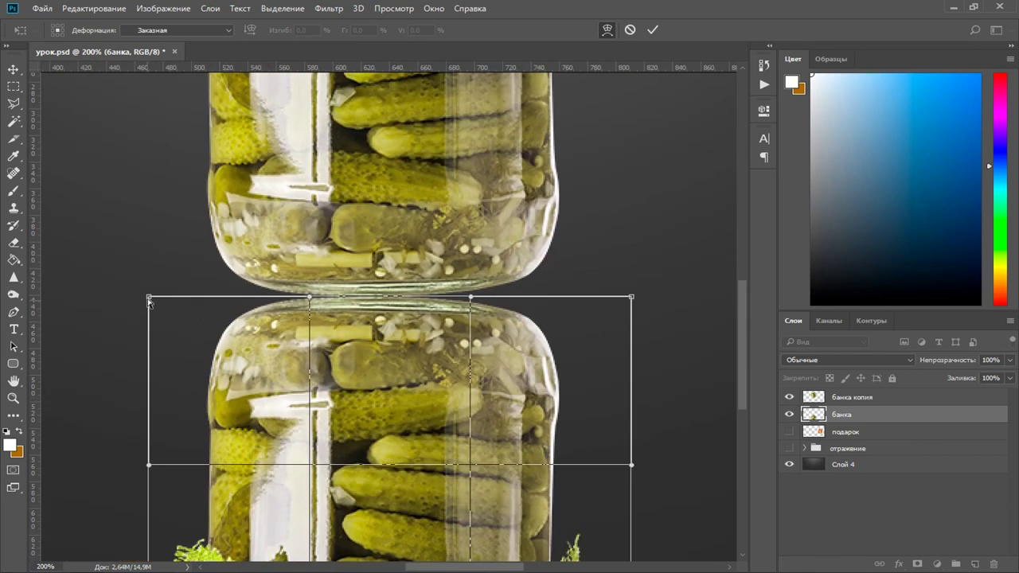
drag(148, 297, 148, 228)
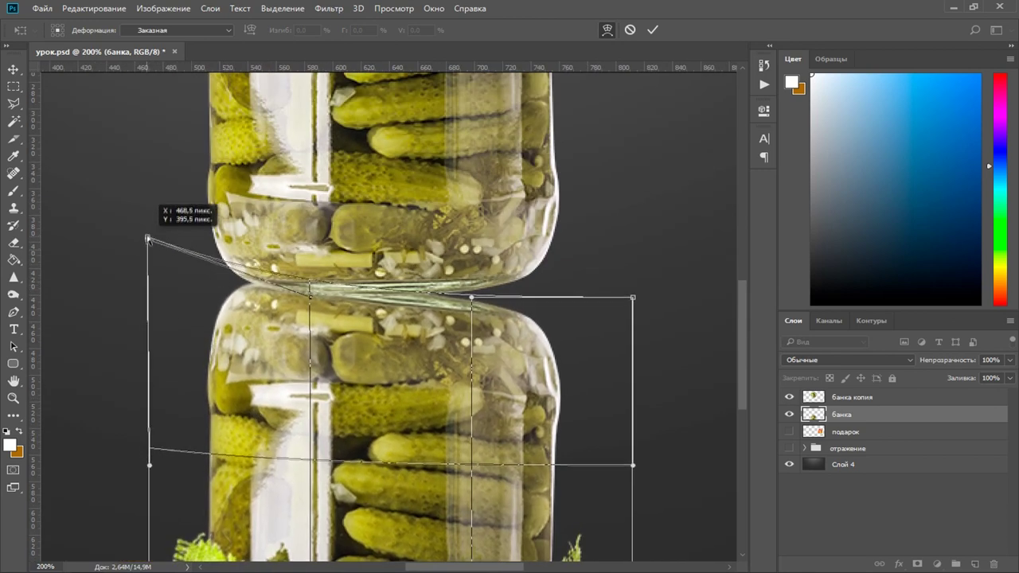
drag(148, 228, 148, 219)
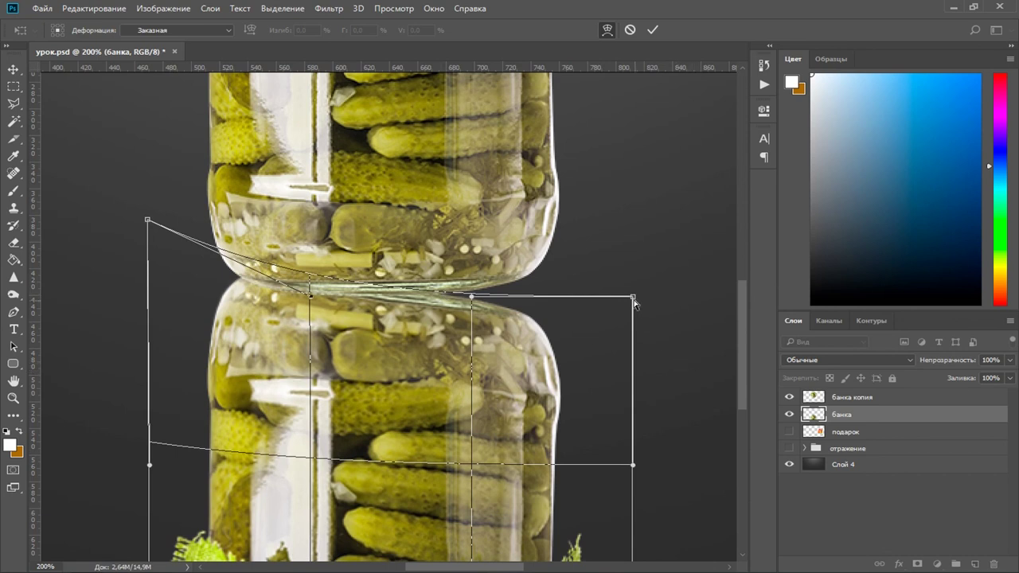
drag(633, 298, 634, 199)
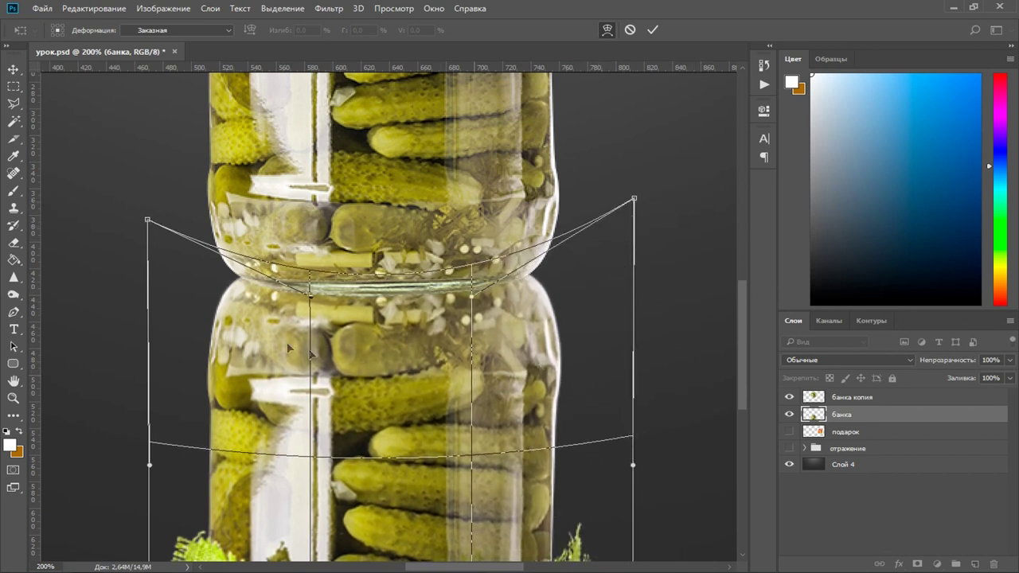
Adjust the warp's middle and sides to hug the upright jar's base and apply.
scroll(563, 312, down, 2)
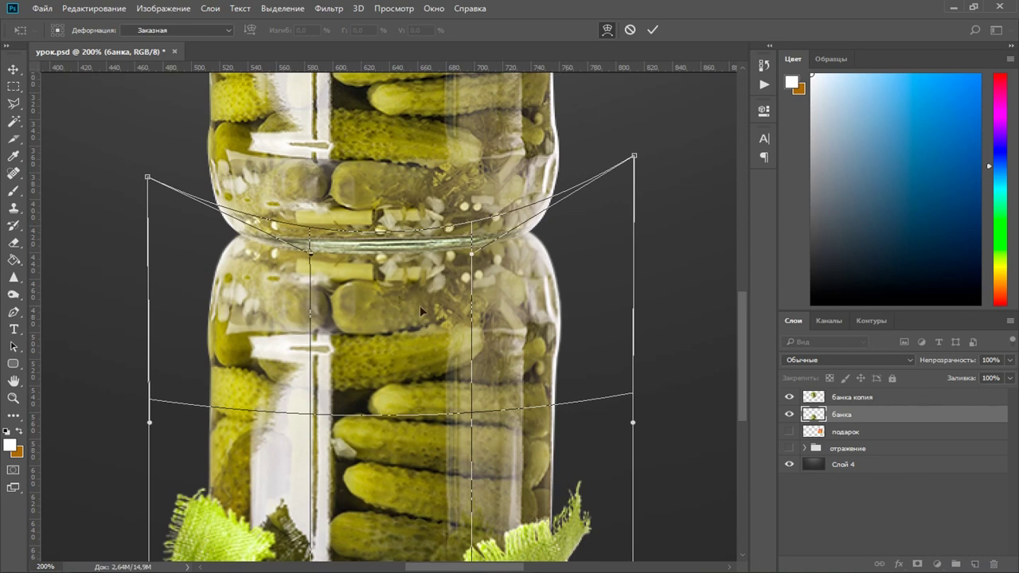
drag(380, 257, 382, 277)
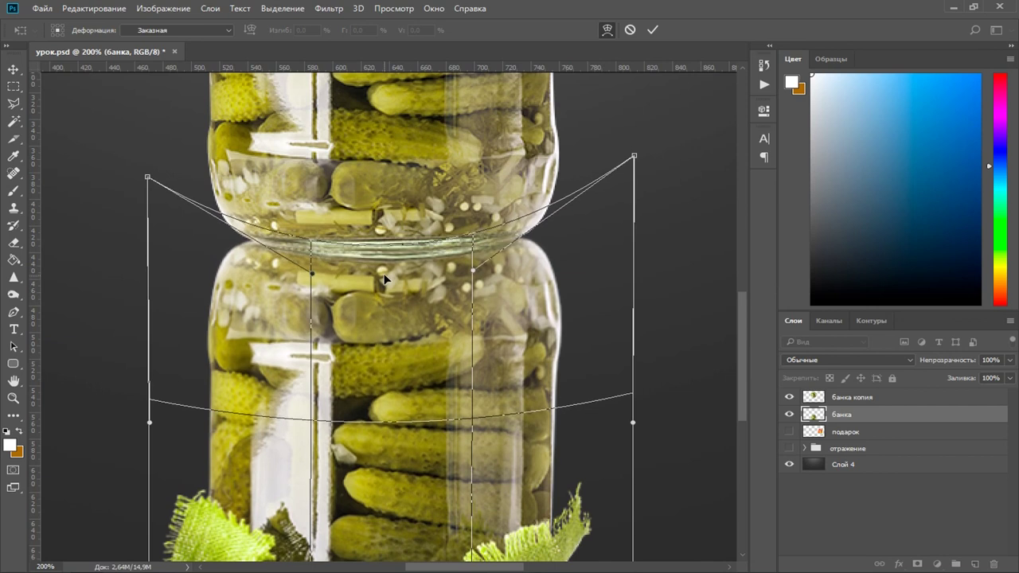
drag(248, 265, 245, 267)
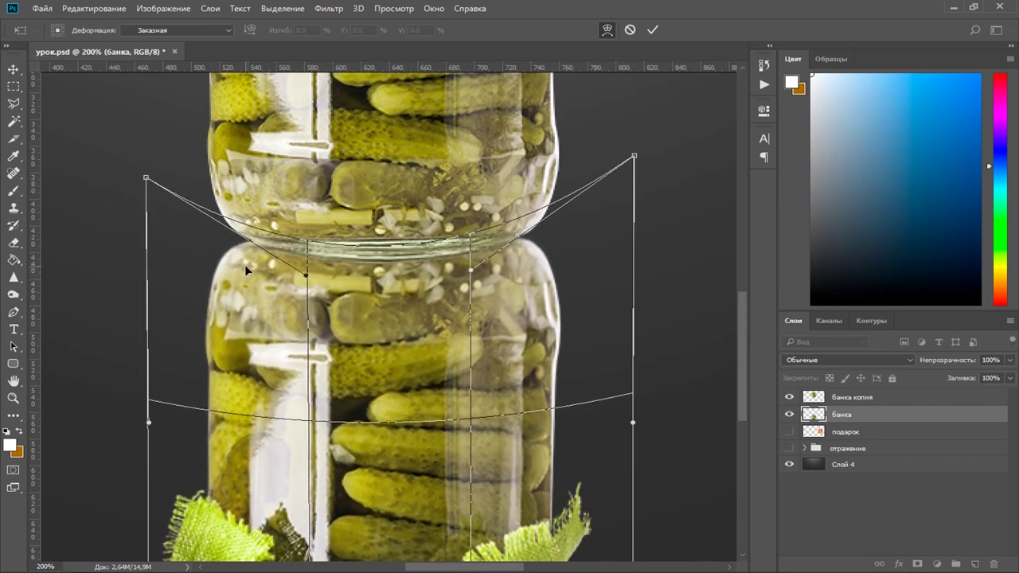
drag(526, 272, 526, 269)
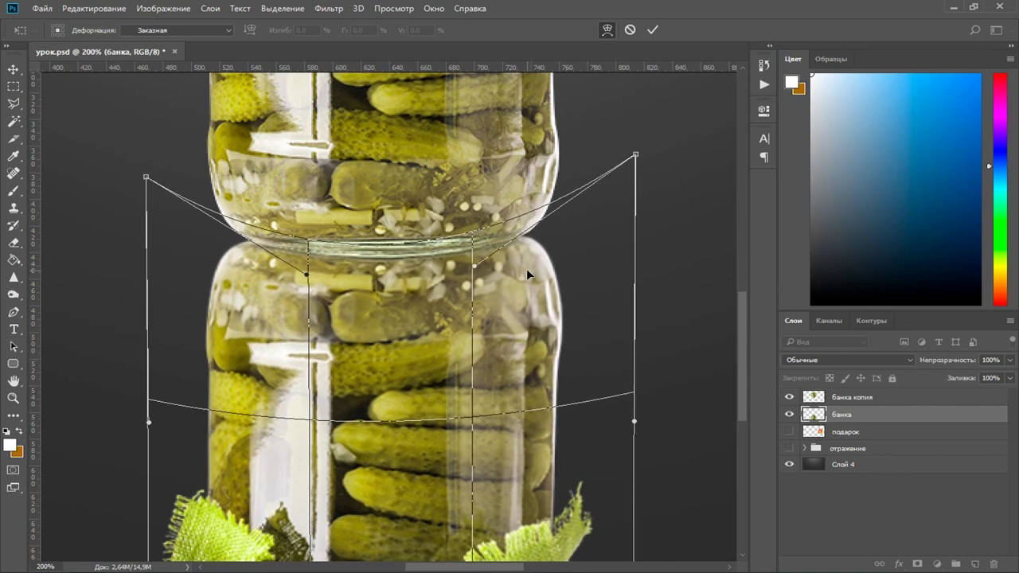
click(15, 71)
click(394, 232)
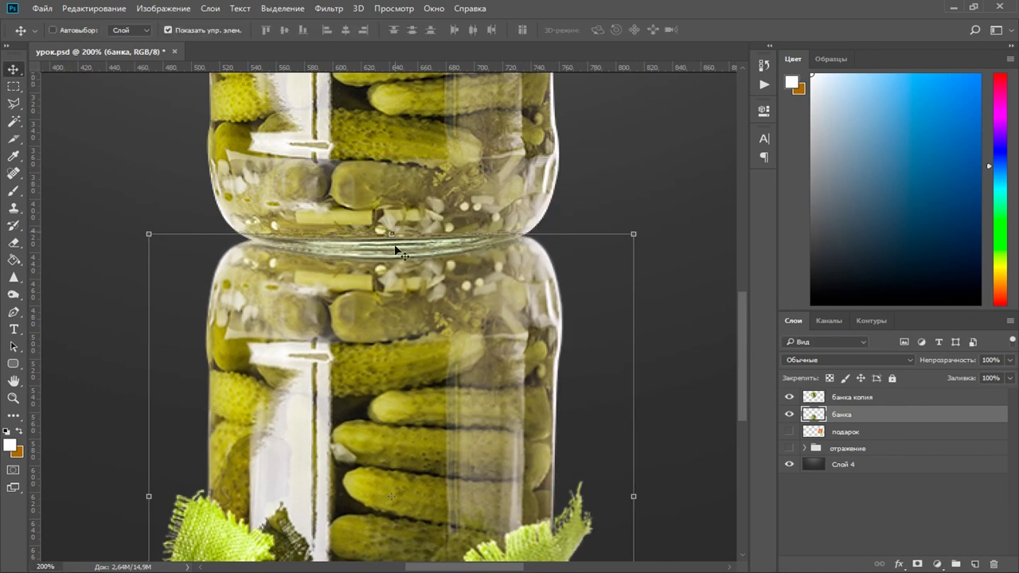
key(ctrl+minus)
key(ctrl+minus)
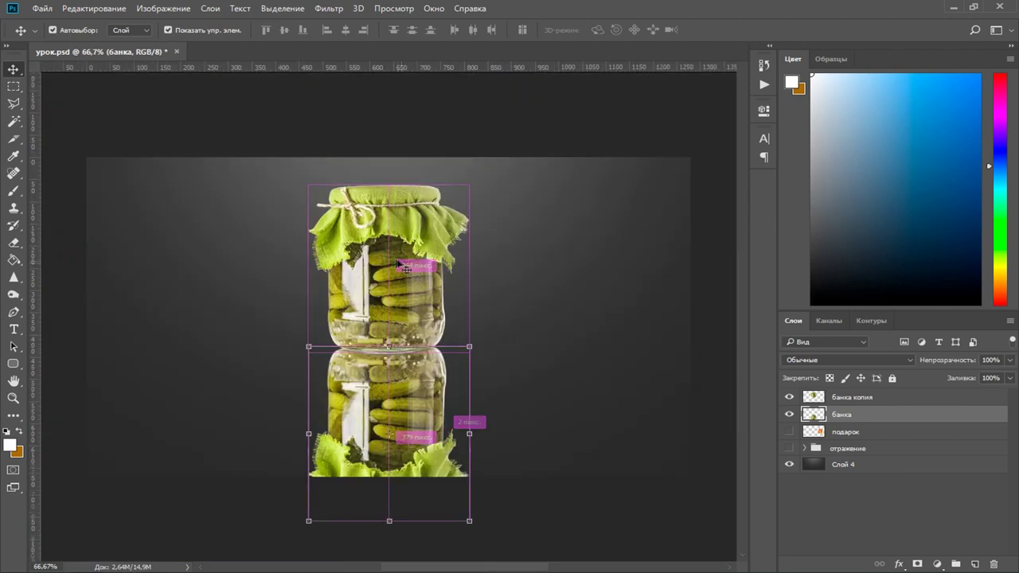
key(m)
key(ctrl+plus)
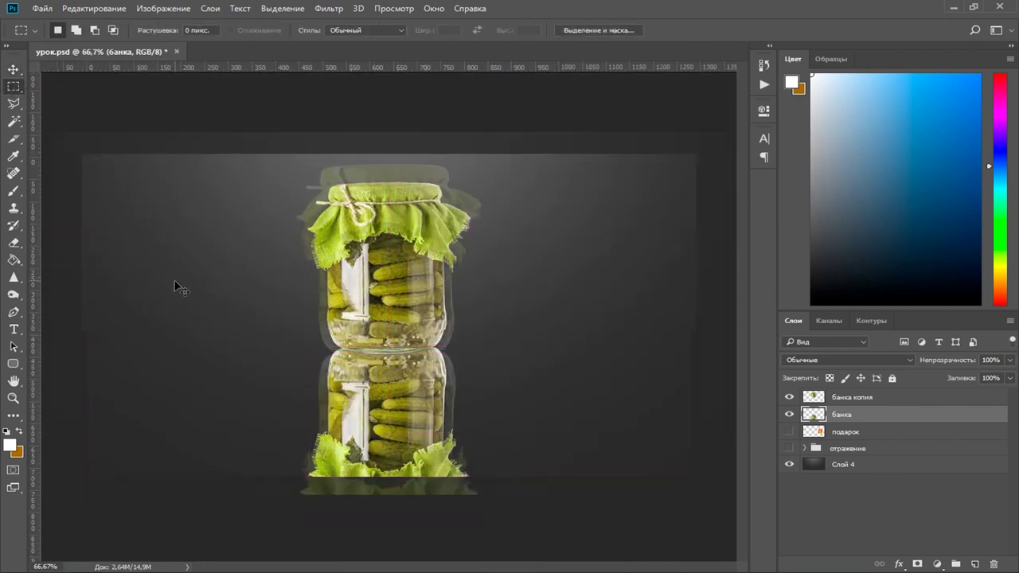
key(ctrl+minus)
key(ctrl+minus)
key(ctrl+plus)
key(ctrl+plus)
scroll(385, 405, up, 1)
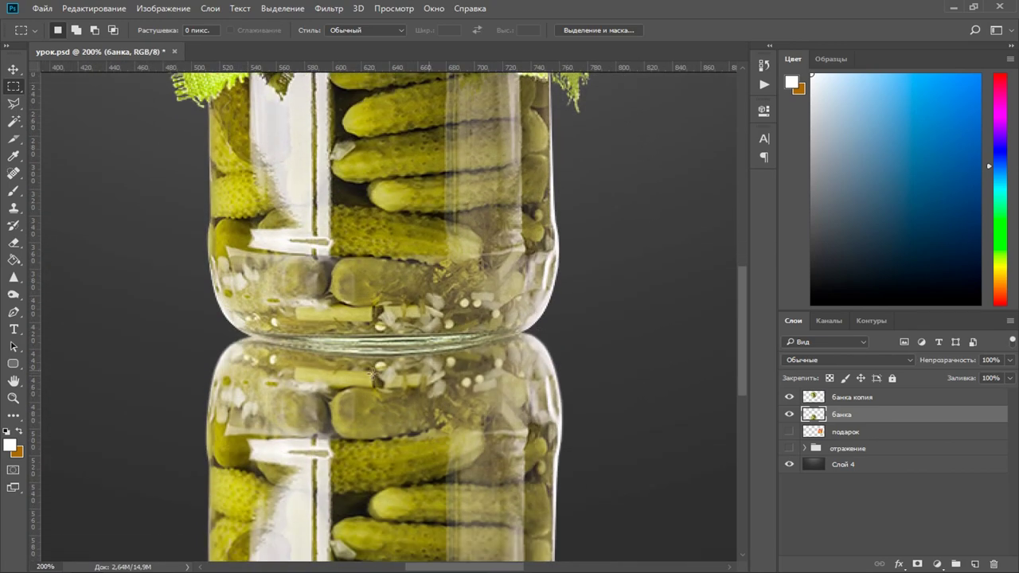
scroll(424, 399, down, 2)
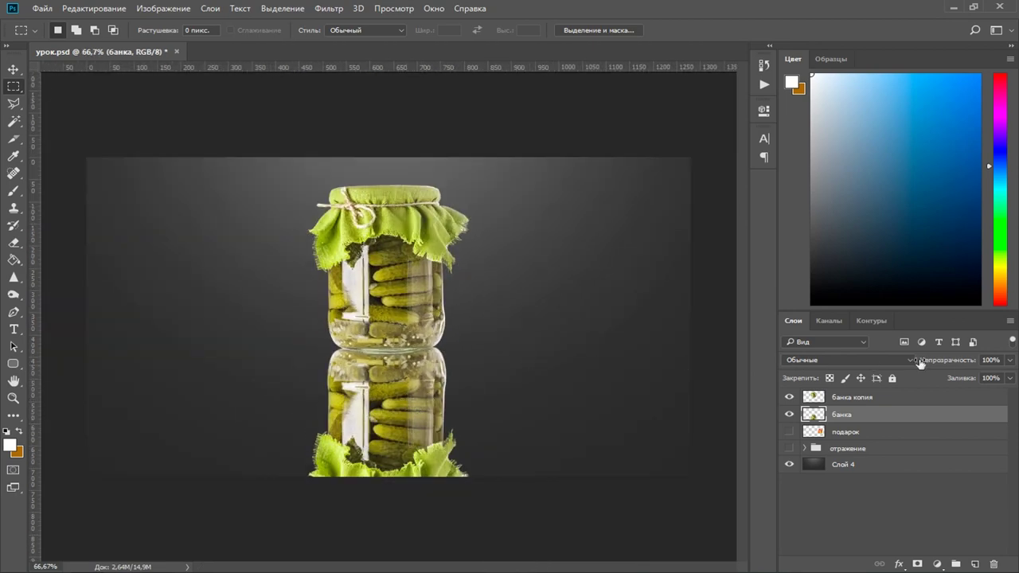
Lower the jar reflection to about 33% opacity and mask its bottom with black brush strokes.
click(1009, 359)
drag(1010, 374, 969, 374)
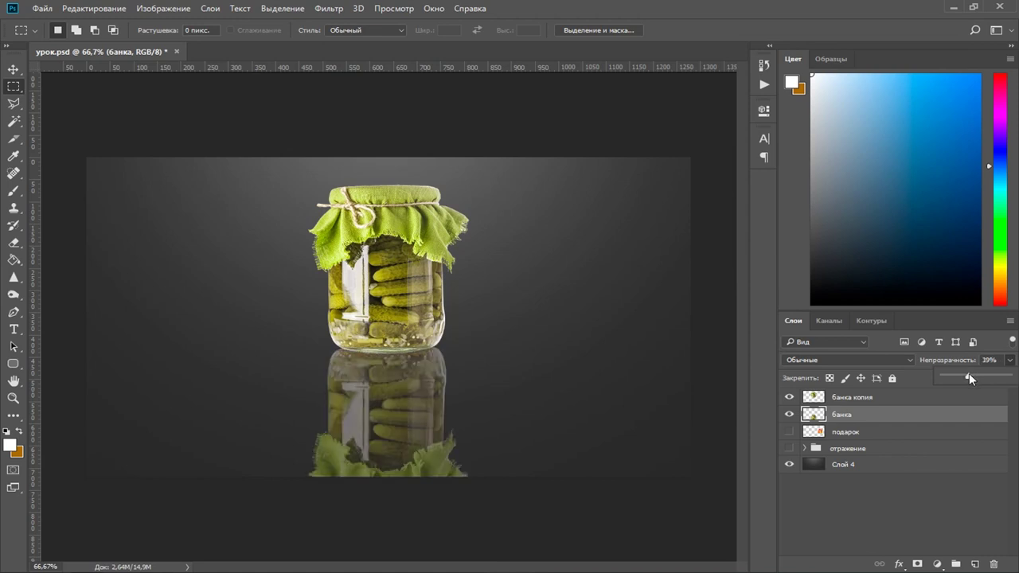
click(917, 565)
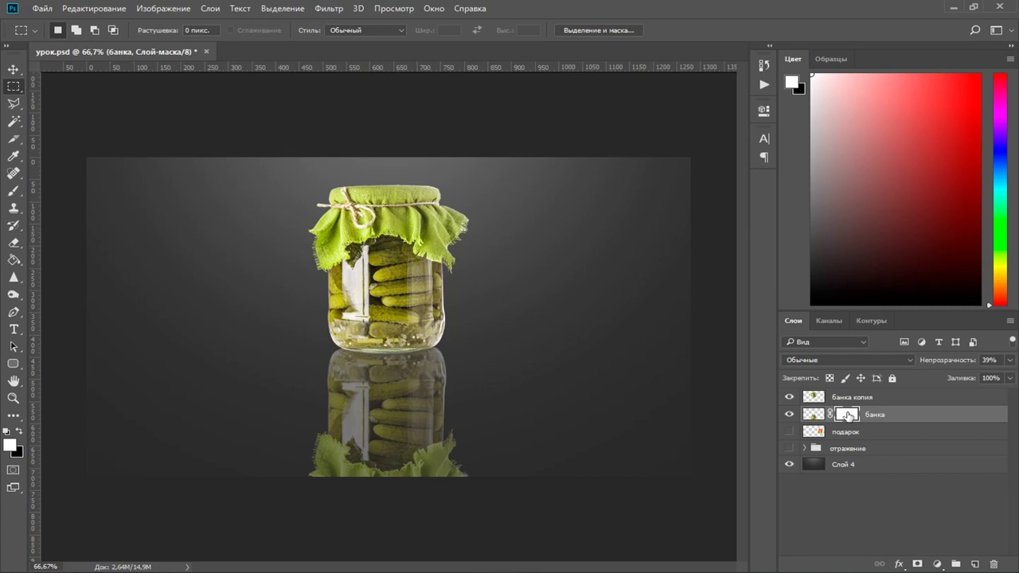
click(14, 190)
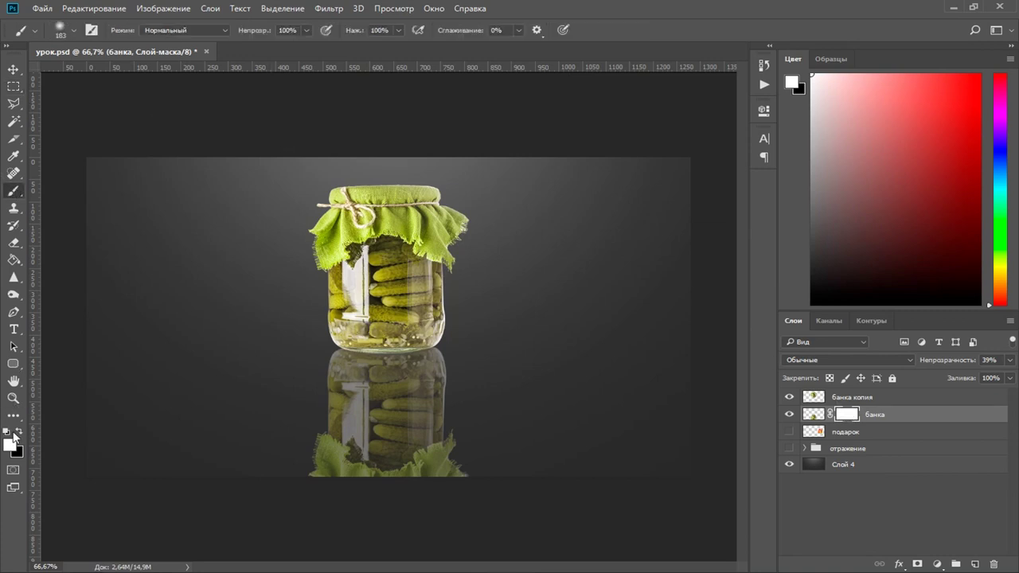
click(18, 431)
mouse_move(311, 430)
mouse_down()
mouse_move(284, 433)
mouse_move(497, 471)
mouse_up()
drag(274, 411, 495, 421)
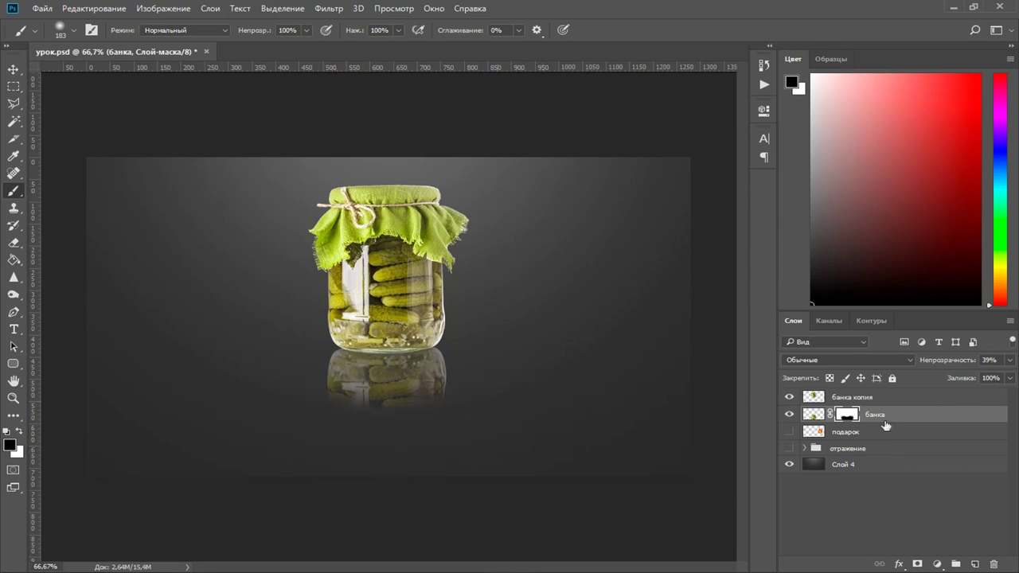
click(1010, 359)
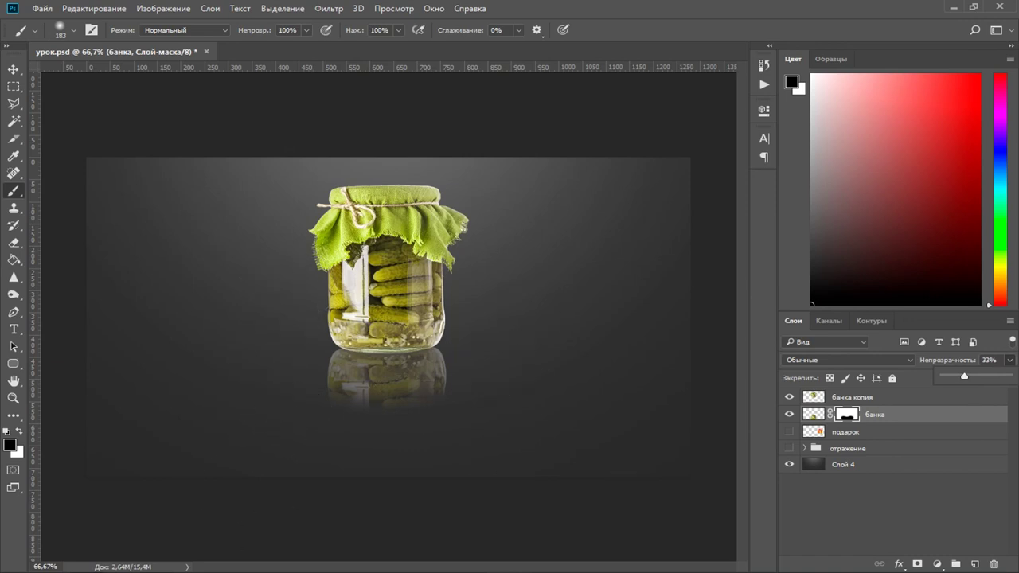
click(307, 426)
Move both jar layers lower together, then remove the jar to reveal the gift layer.
shift+click(868, 398)
key(v)
drag(421, 294, 422, 329)
click(14, 86)
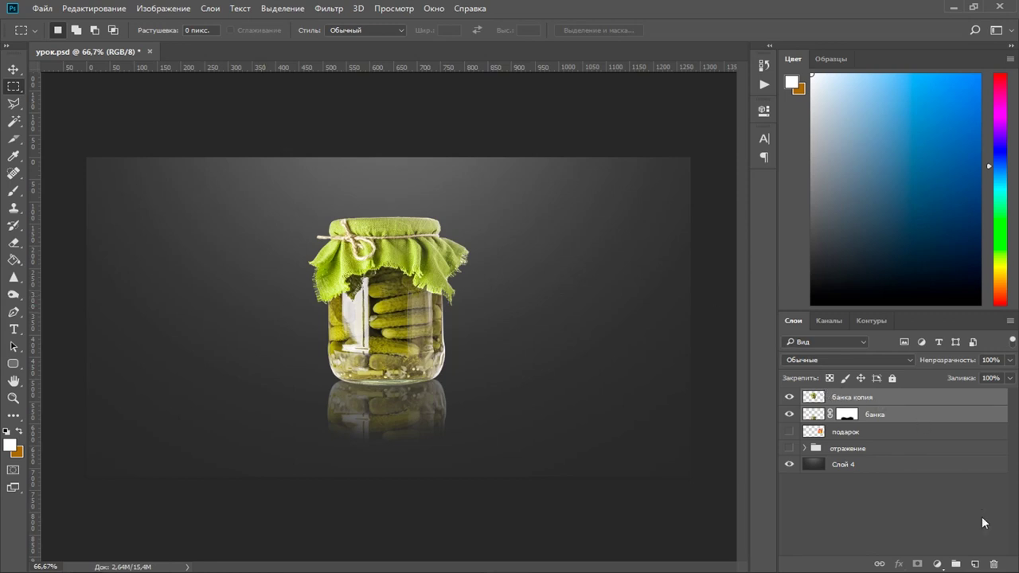
click(993, 563)
Centre the gift box on the canvas, enlarge it slightly, and apply the transform.
click(13, 69)
mouse_move(613, 350)
mouse_down()
mouse_move(400, 343)
mouse_move(428, 343)
mouse_up()
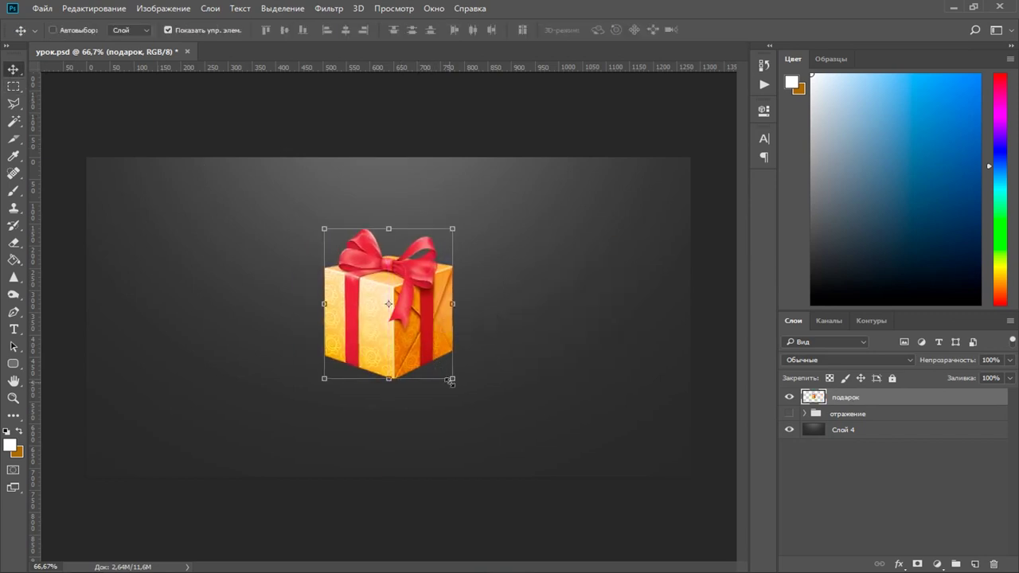
drag(453, 378, 464, 388)
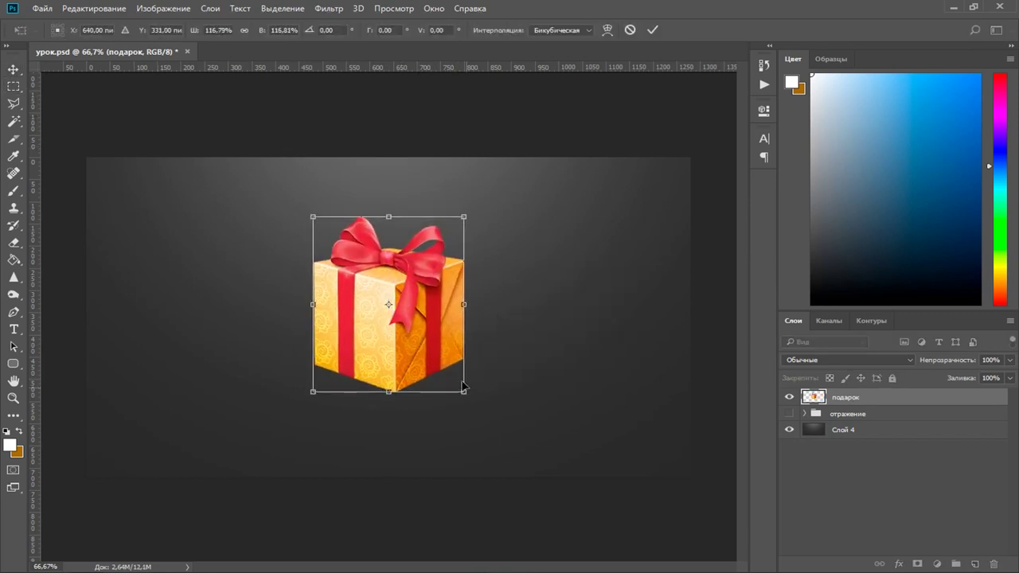
drag(435, 356, 430, 343)
click(14, 69)
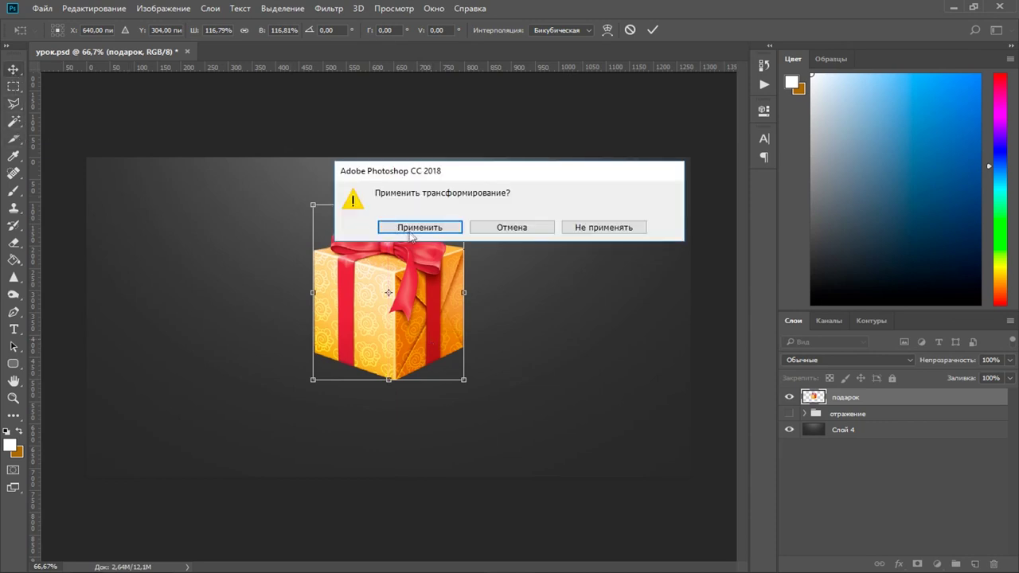
click(382, 229)
Duplicate the gift layer with Ctrl+J, creating подарок копия.
click(13, 86)
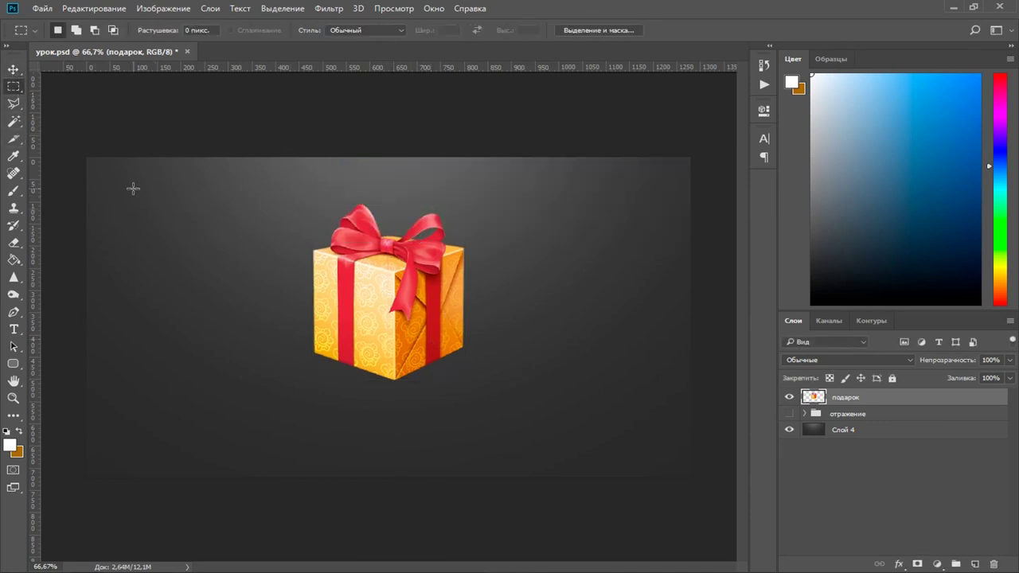
click(14, 69)
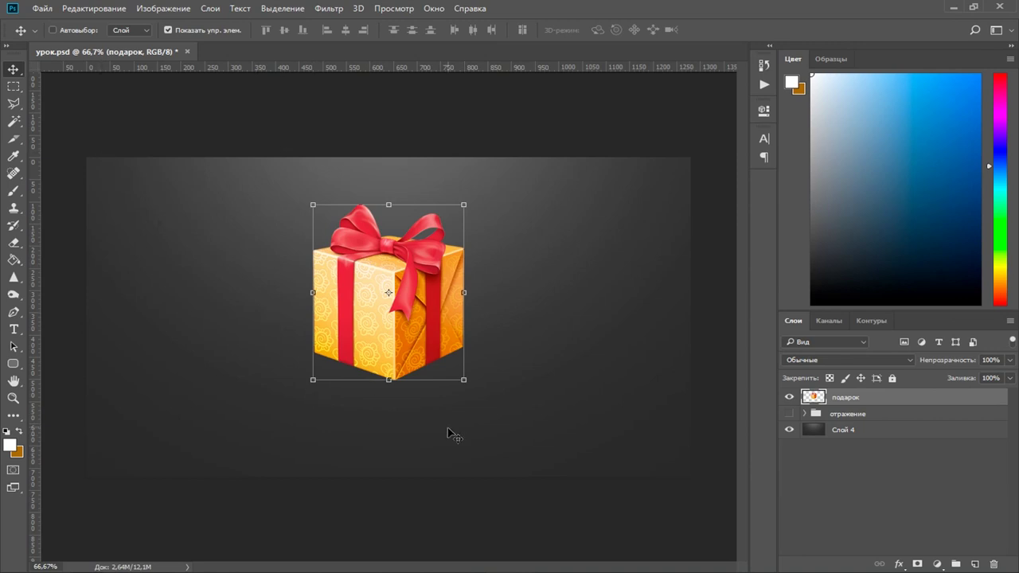
click(96, 10)
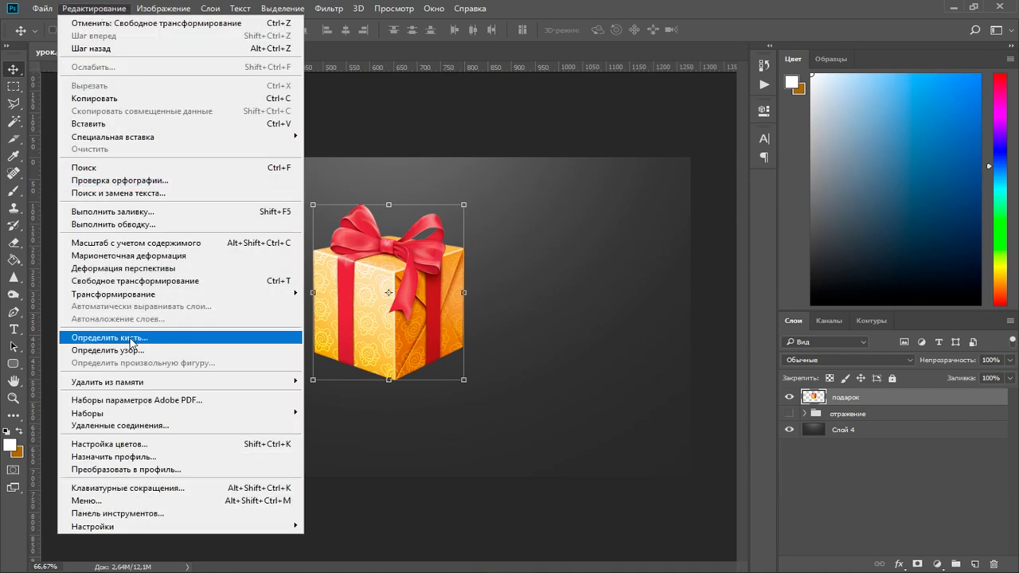
click(462, 372)
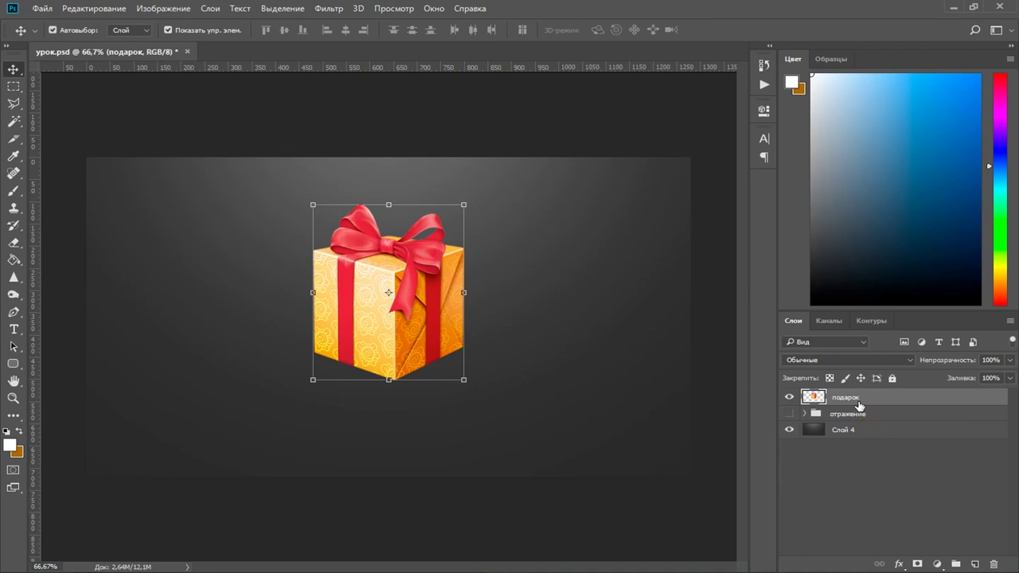
key(ctrl+j)
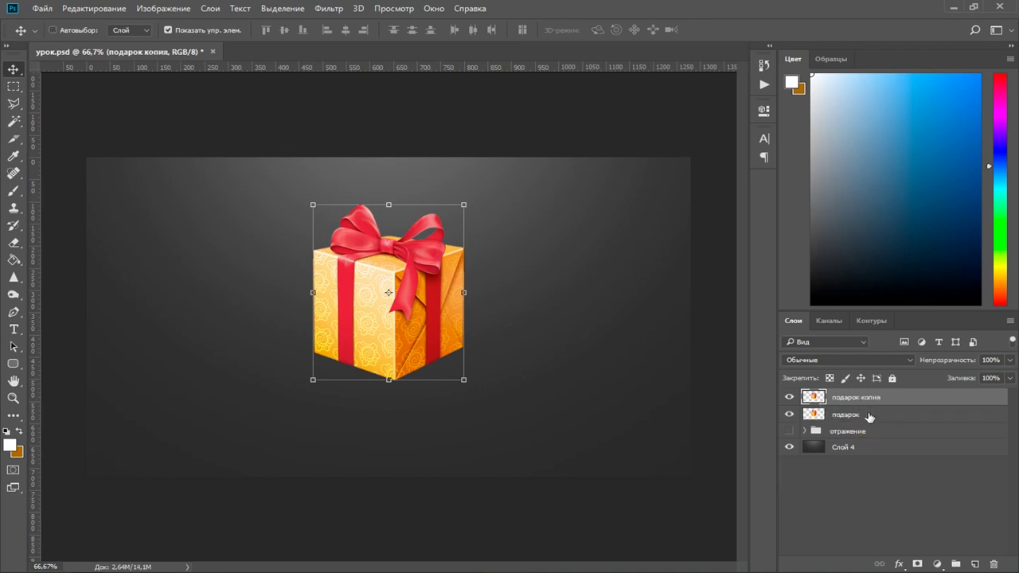
Flip the original подарок layer vertically and place it directly beneath the upright gift.
click(847, 417)
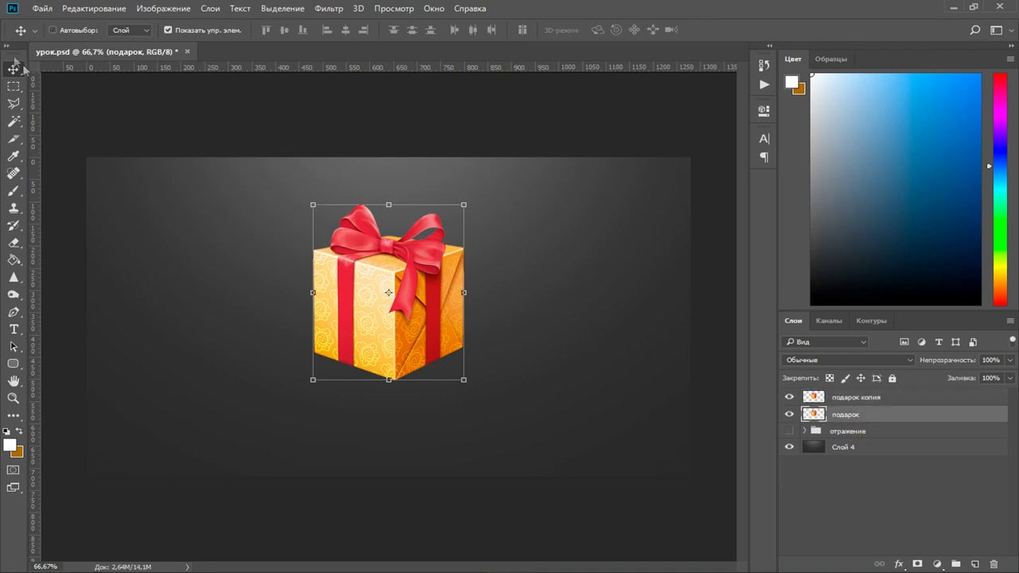
drag(430, 267, 430, 359)
key(ctrl+z)
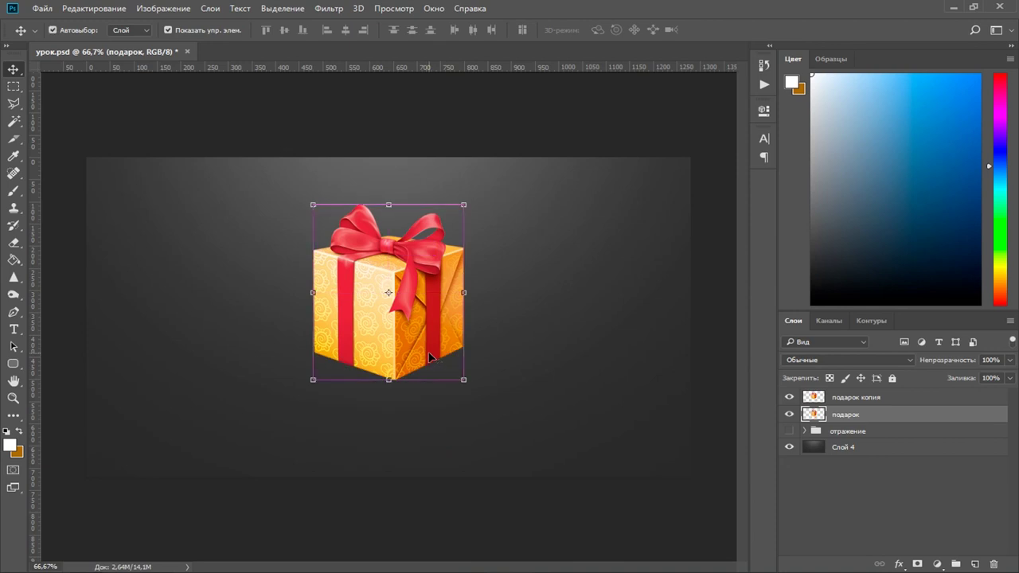
key(ctrl+t)
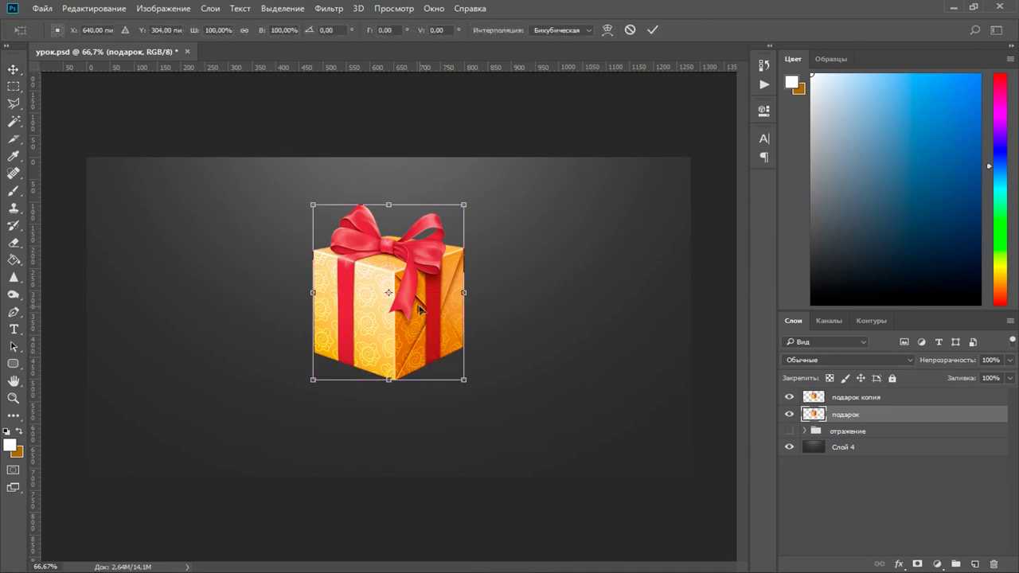
right_click(406, 306)
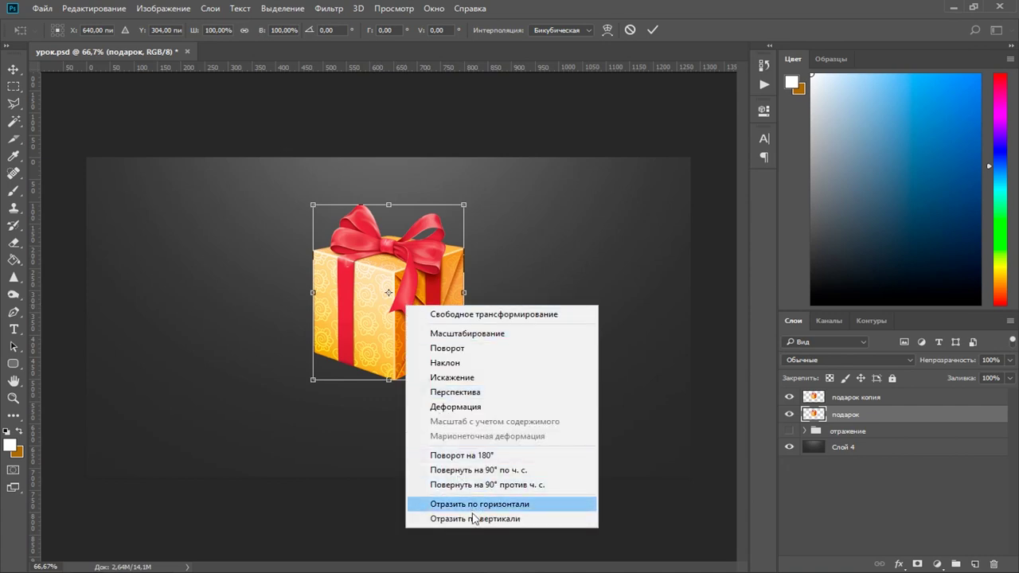
click(434, 518)
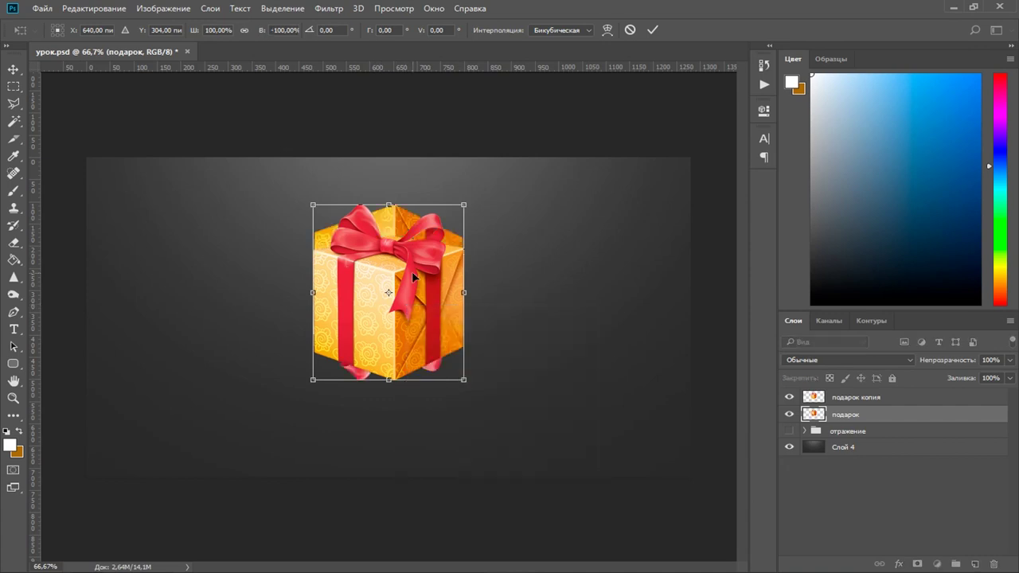
drag(406, 259, 412, 420)
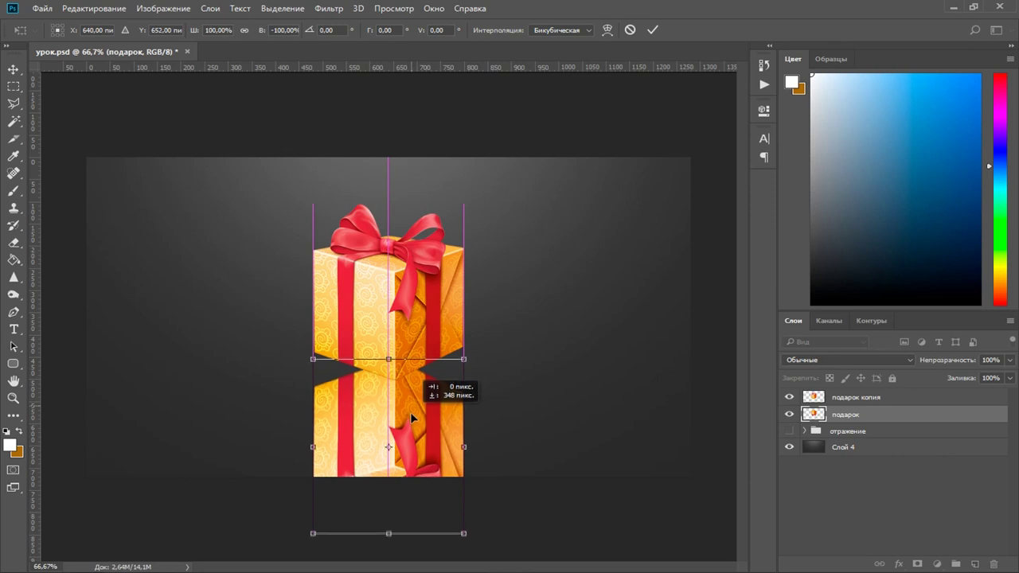
drag(412, 419, 414, 432)
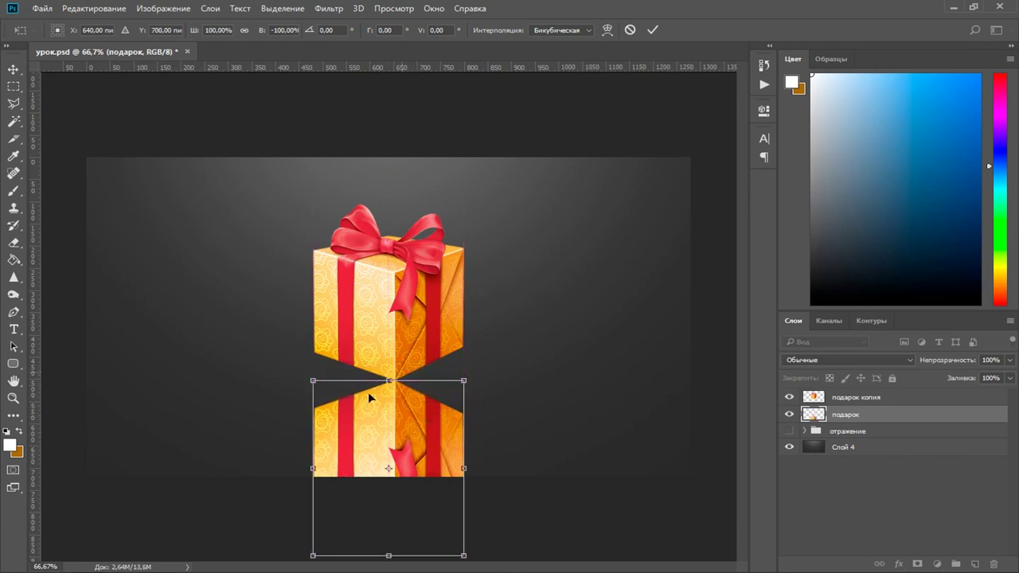
click(14, 70)
click(418, 231)
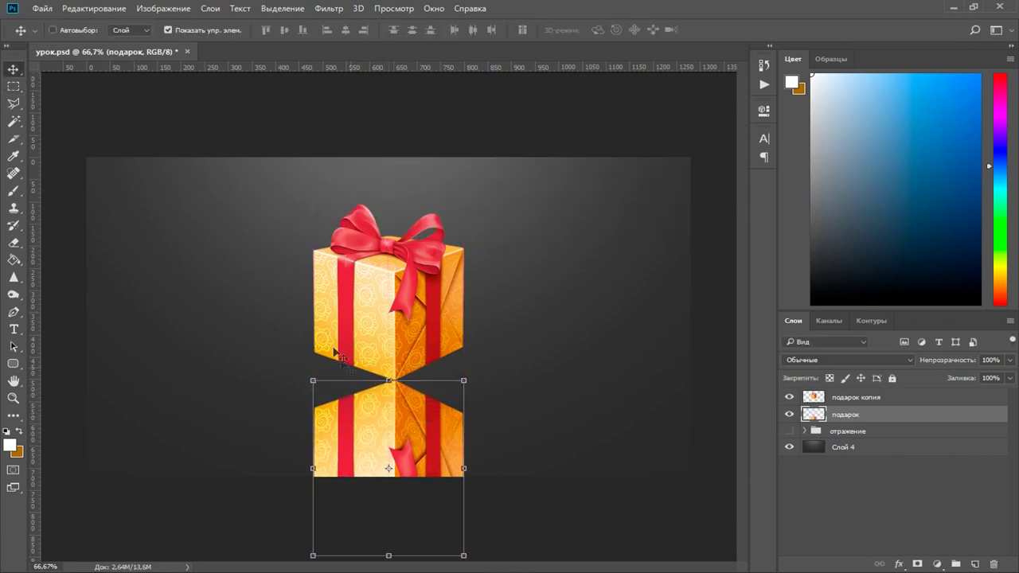
scroll(393, 383, up, 2)
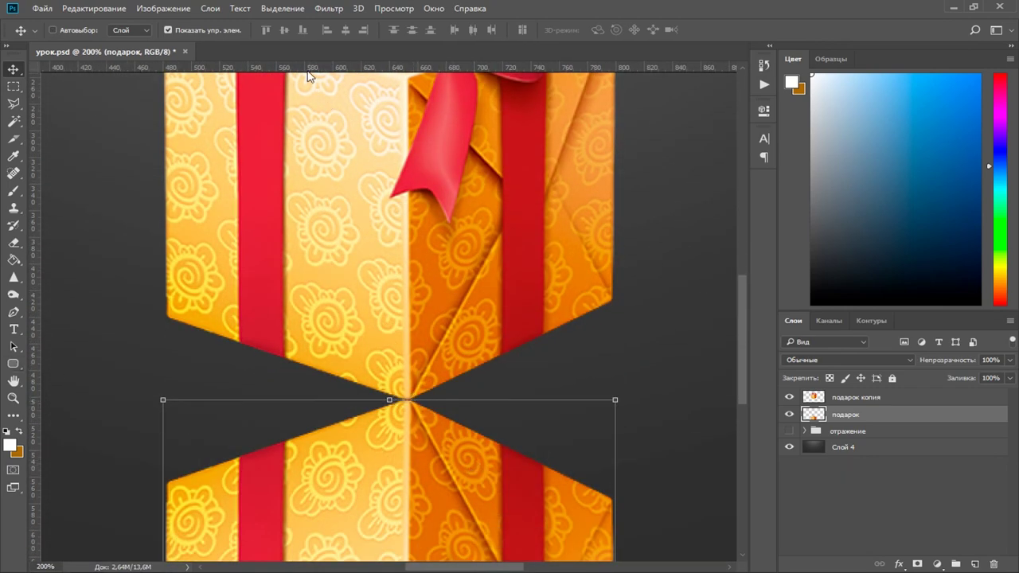
Drag the flipped gift up onto the original box's spot and hide подарок копия.
scroll(430, 348, down, 2)
drag(436, 455, 430, 366)
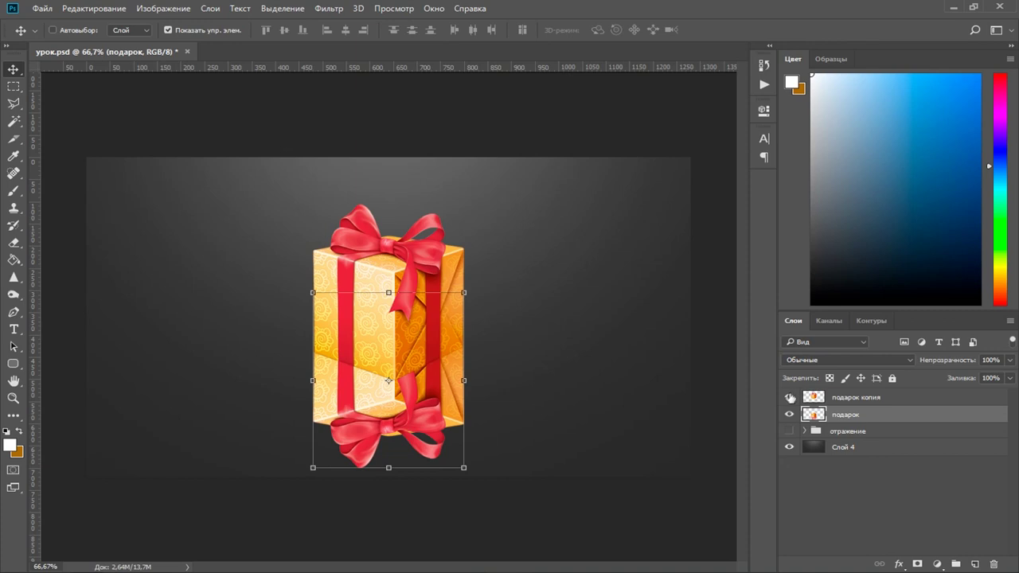
click(789, 397)
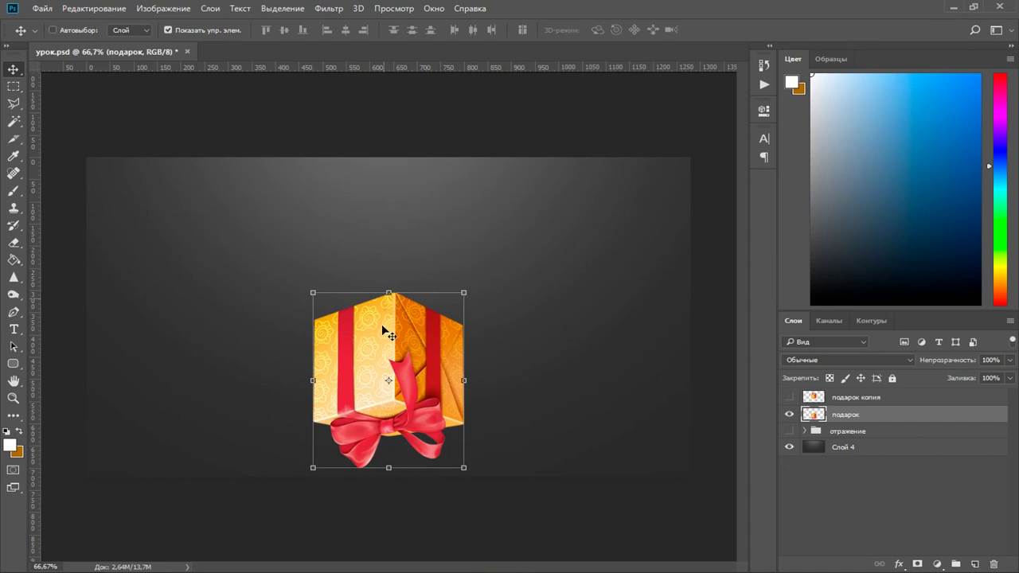
click(13, 86)
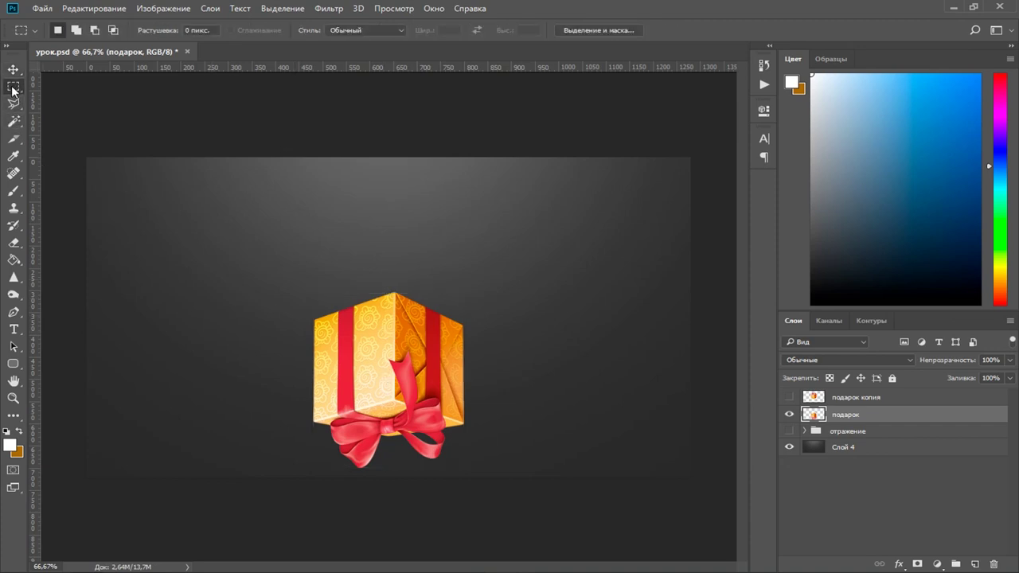
Marquee-select the flipped gift's left half up to the centre seam and paste it as Слой 5.
right_click(14, 89)
click(66, 88)
drag(182, 181, 385, 515)
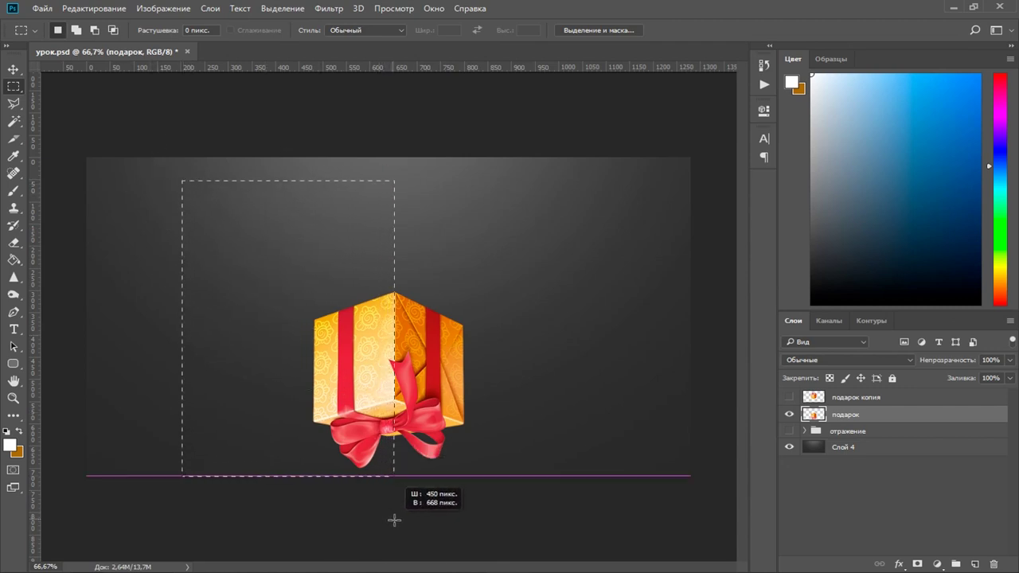
drag(385, 516, 390, 508)
key(ctrl+plus)
key(ctrl+plus)
key(ctrl+plus)
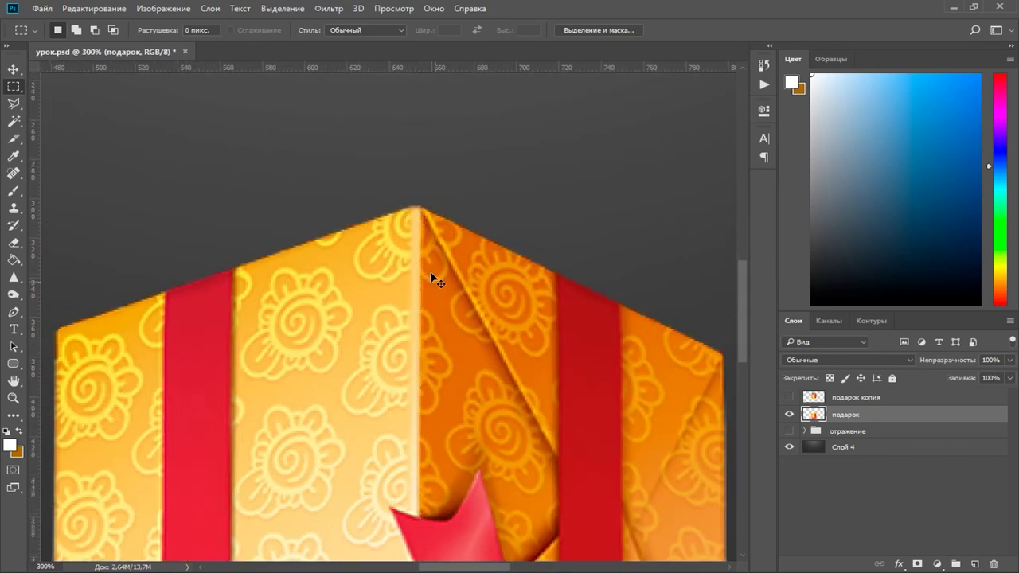
key(ctrl+minus)
key(ctrl+minus)
key(ctrl+minus)
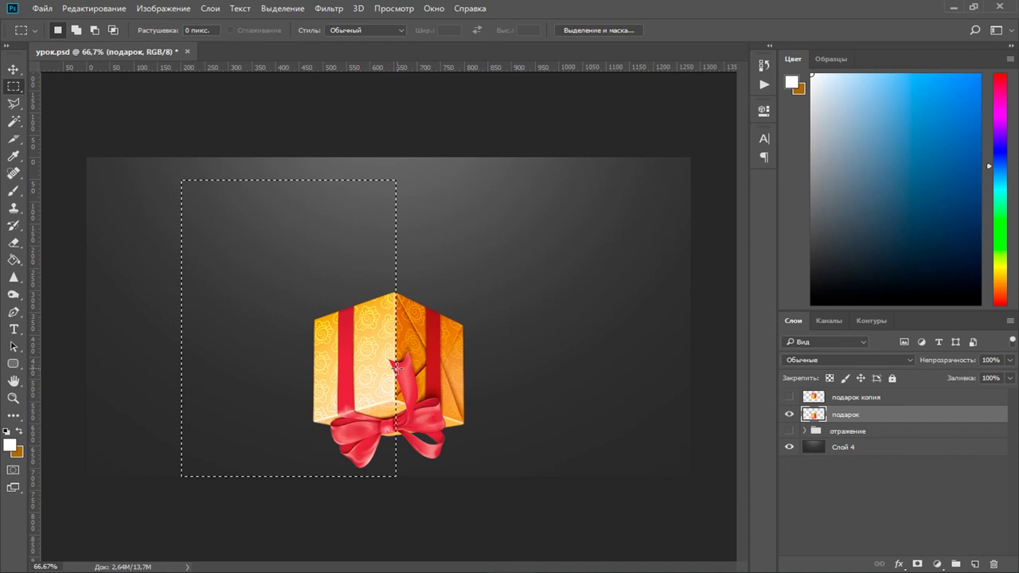
drag(396, 369, 394, 369)
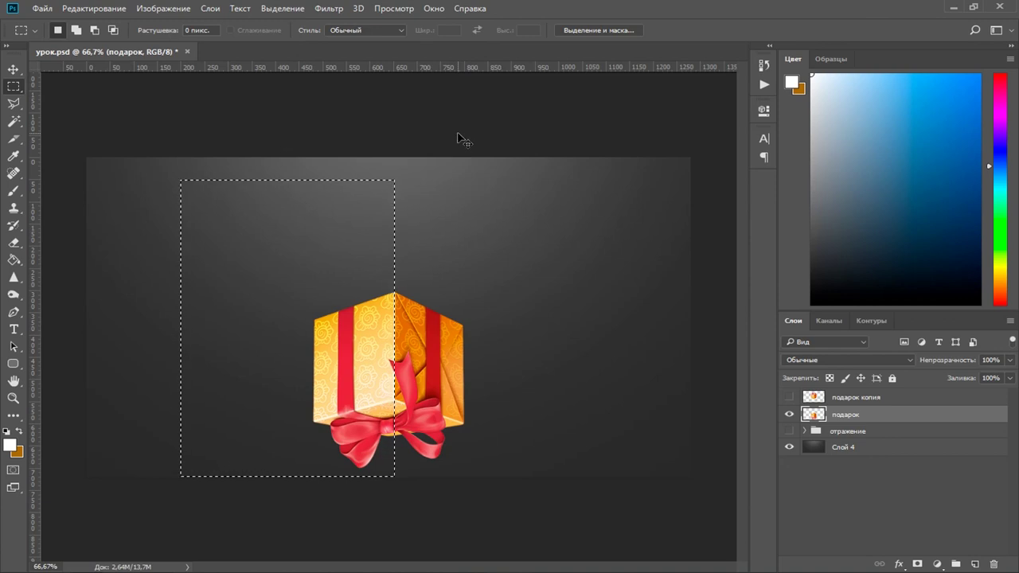
key(Delete)
key(ctrl+d)
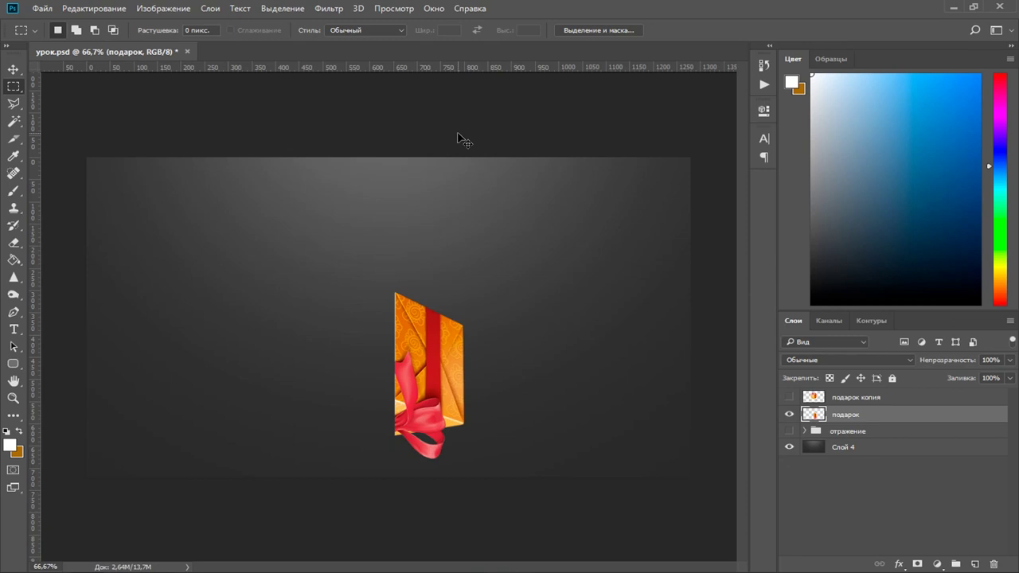
key(ctrl+v)
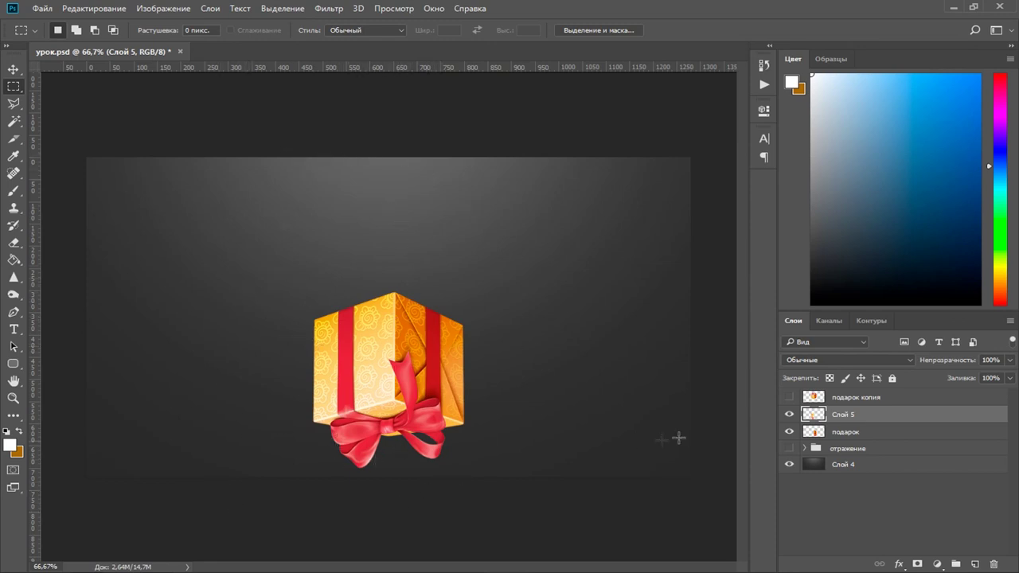
Check both flipped halves by toggling their visibility, then show подарок копия again.
click(789, 415)
click(790, 415)
click(789, 432)
click(789, 432)
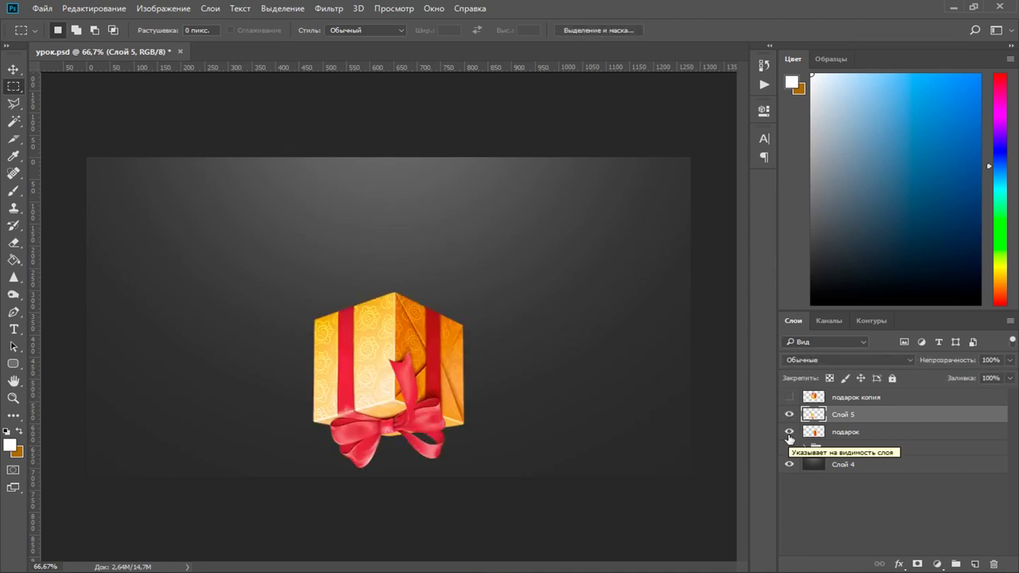
click(789, 434)
click(788, 434)
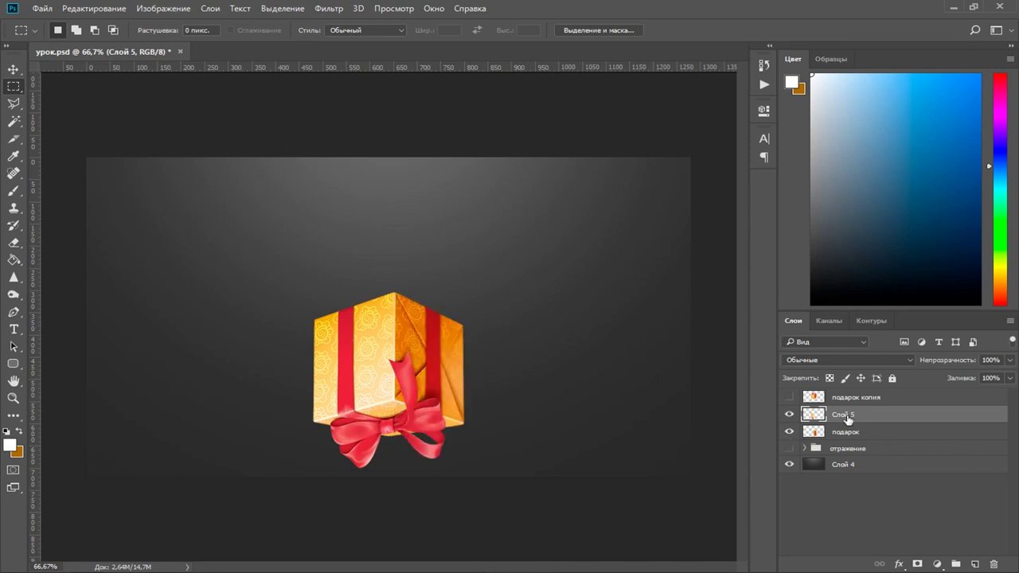
click(789, 396)
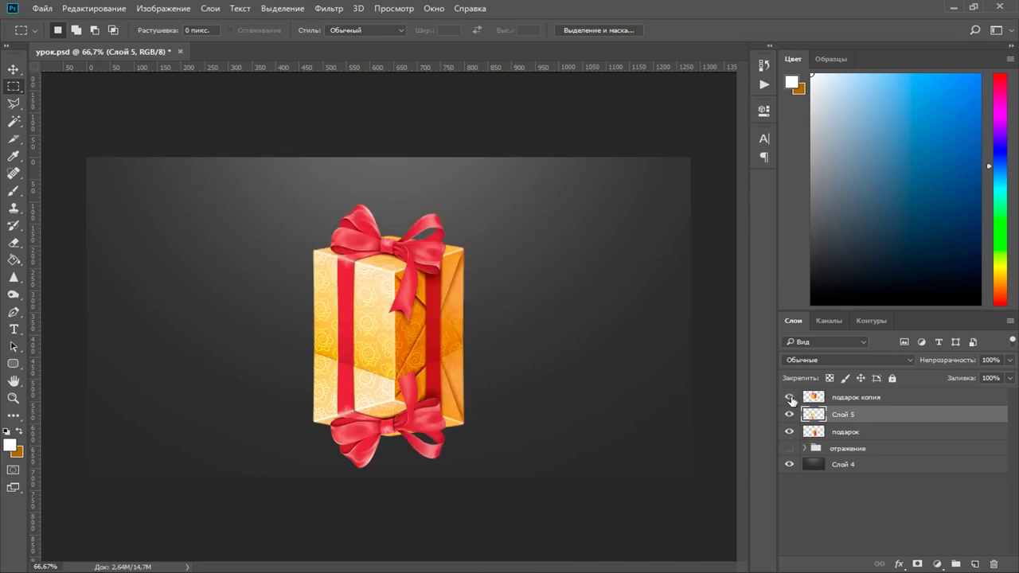
Select подарок and Слой 5 together and move them down below the upright gift.
click(854, 435)
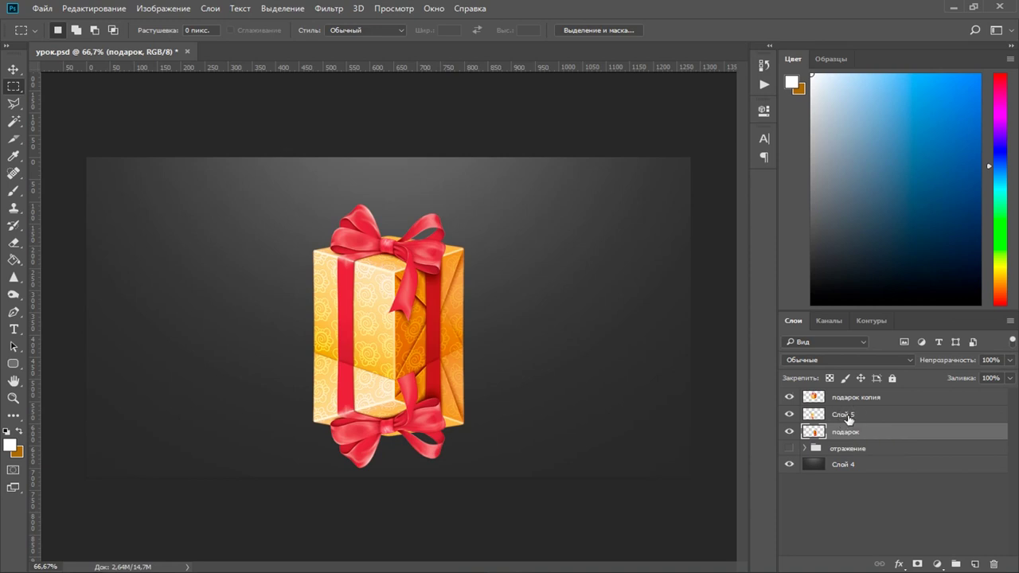
ctrl+click(848, 415)
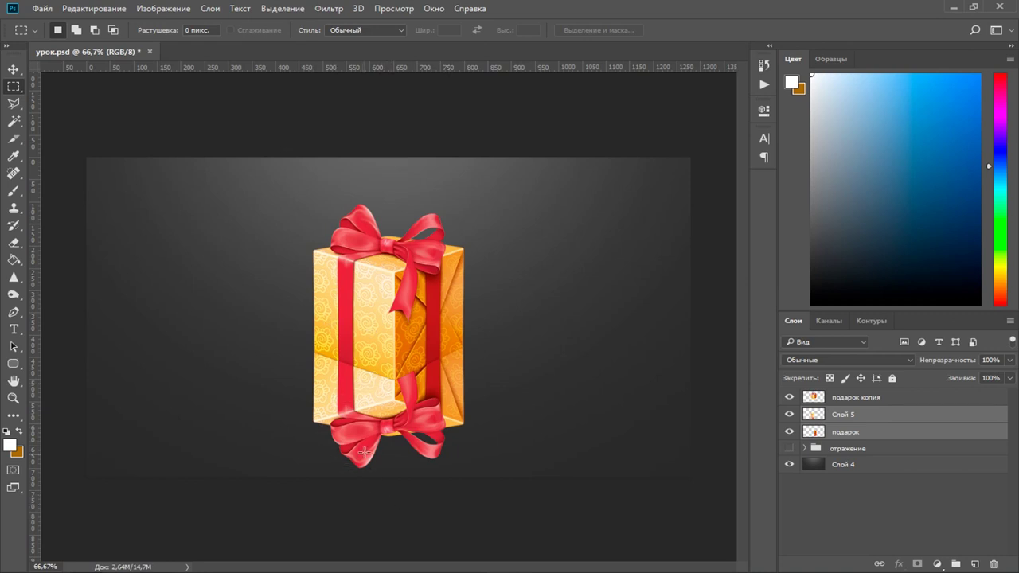
click(13, 70)
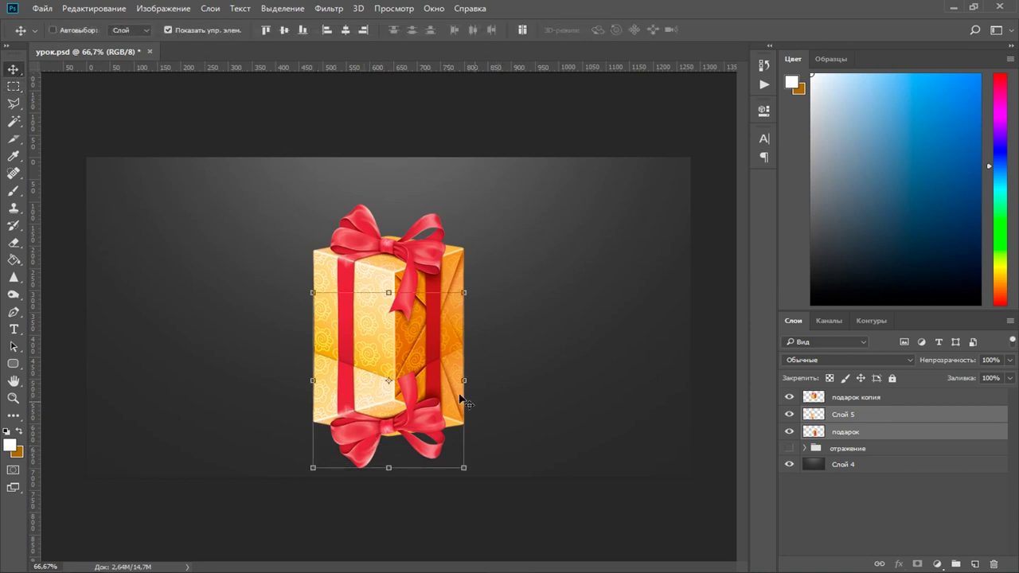
drag(410, 326, 417, 407)
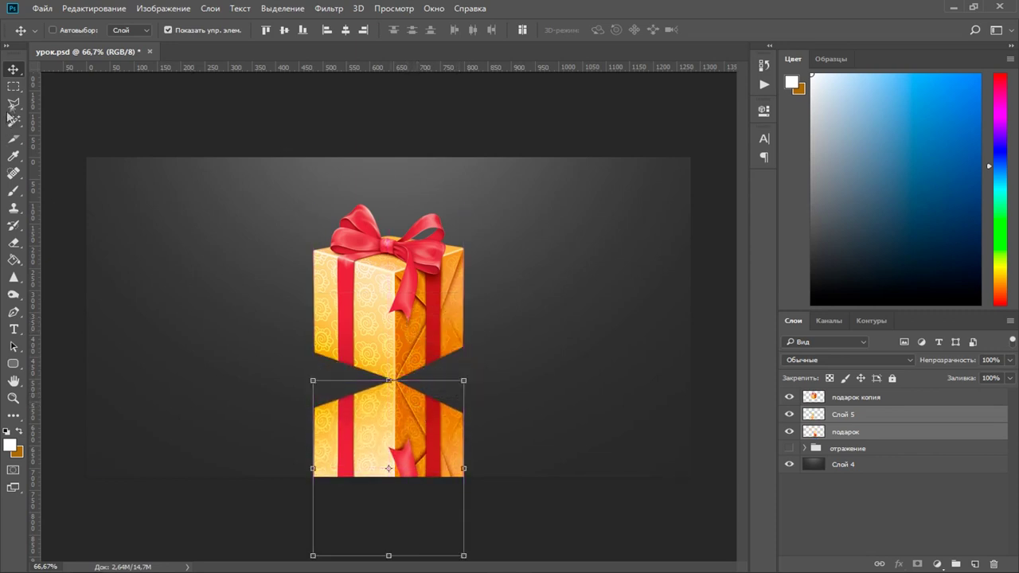
click(841, 434)
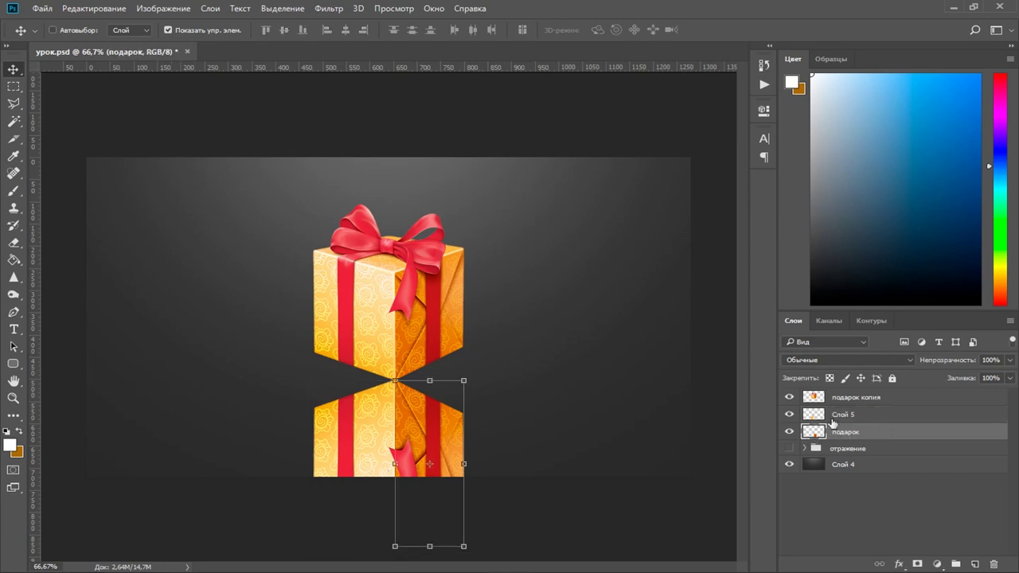
Check the reflection halves, zoom in on the box-reflection seam, and select Слой 5.
click(790, 431)
click(789, 432)
click(789, 415)
click(789, 415)
scroll(386, 382, up, 1)
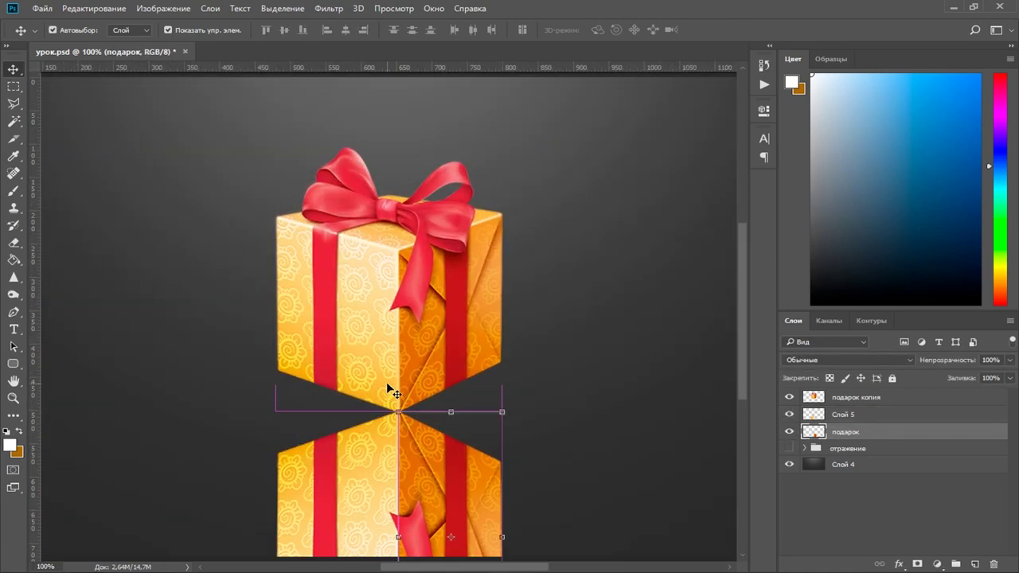
scroll(390, 391, up, 2)
mouse_move(353, 318)
mouse_down()
mouse_move(362, 263)
mouse_move(313, 224)
mouse_up()
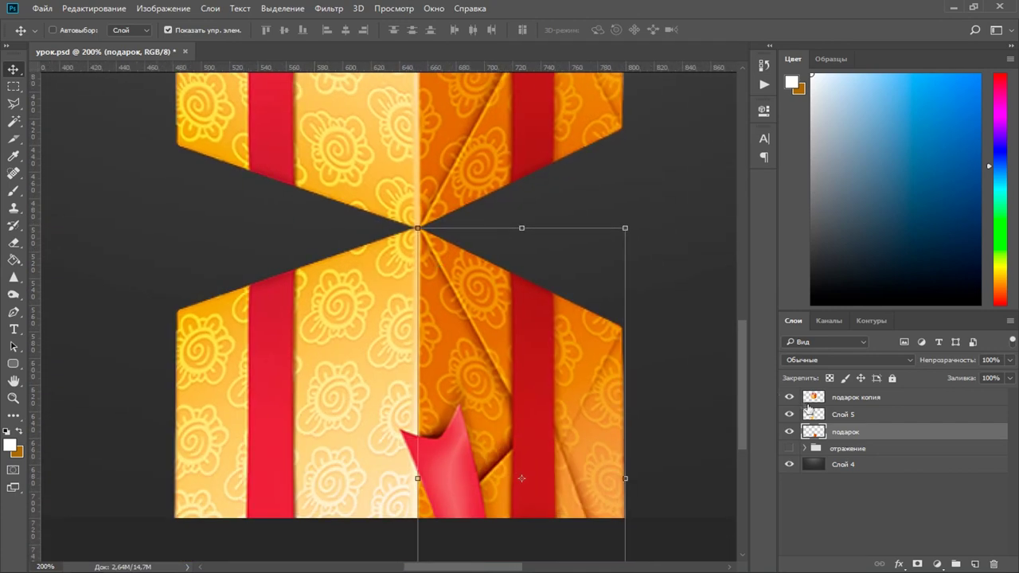
click(844, 415)
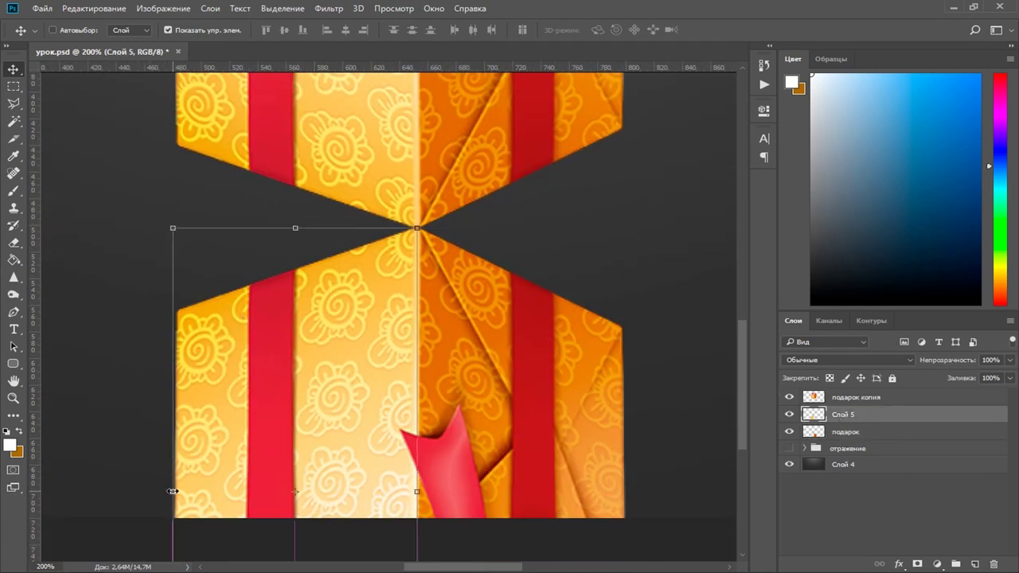
Skew Слой 5's left side upward to about 36° and apply the transform.
key(ctrl)
drag(174, 494, 172, 412)
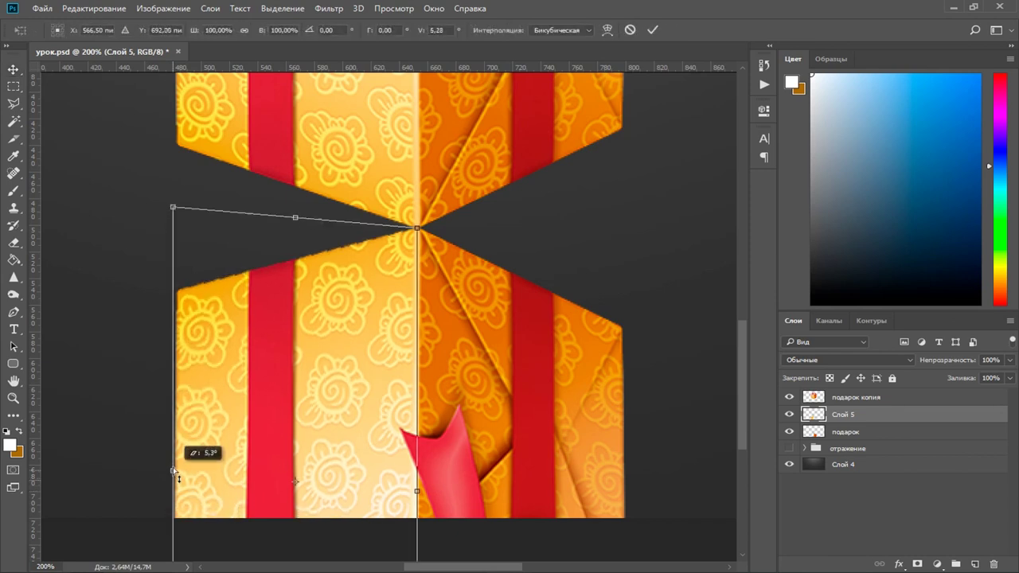
drag(172, 411, 153, 327)
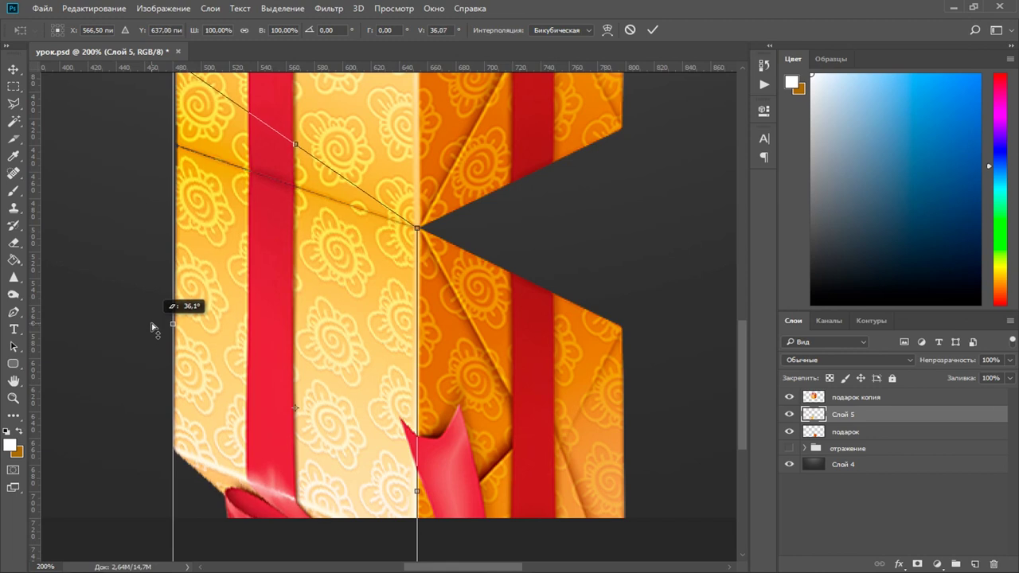
drag(153, 328, 152, 321)
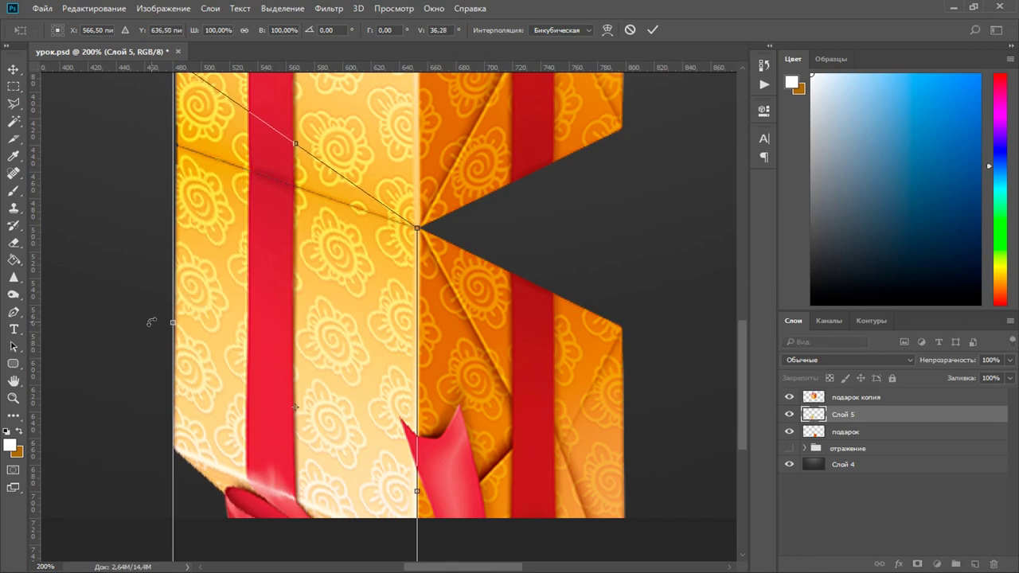
click(16, 71)
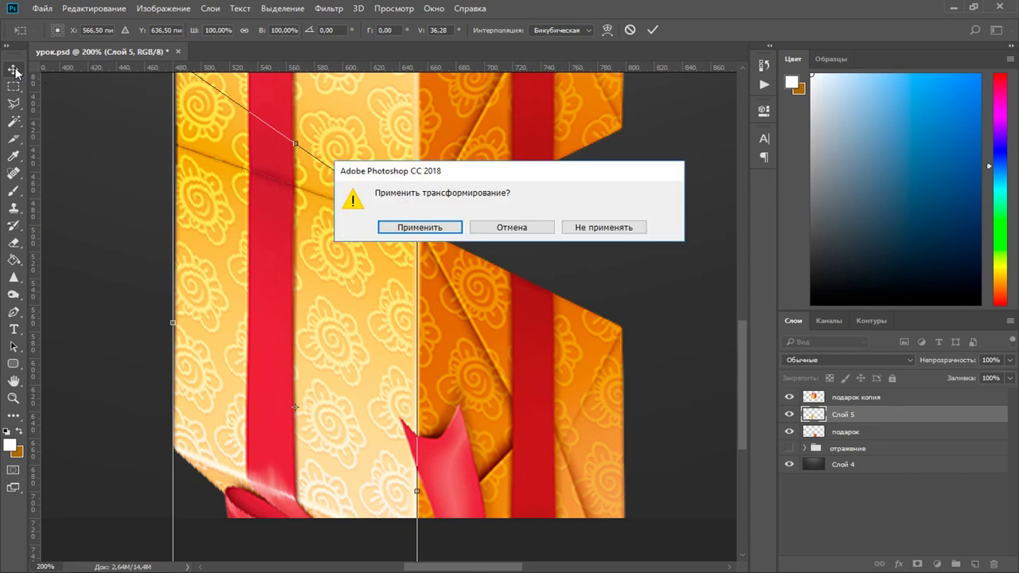
click(404, 228)
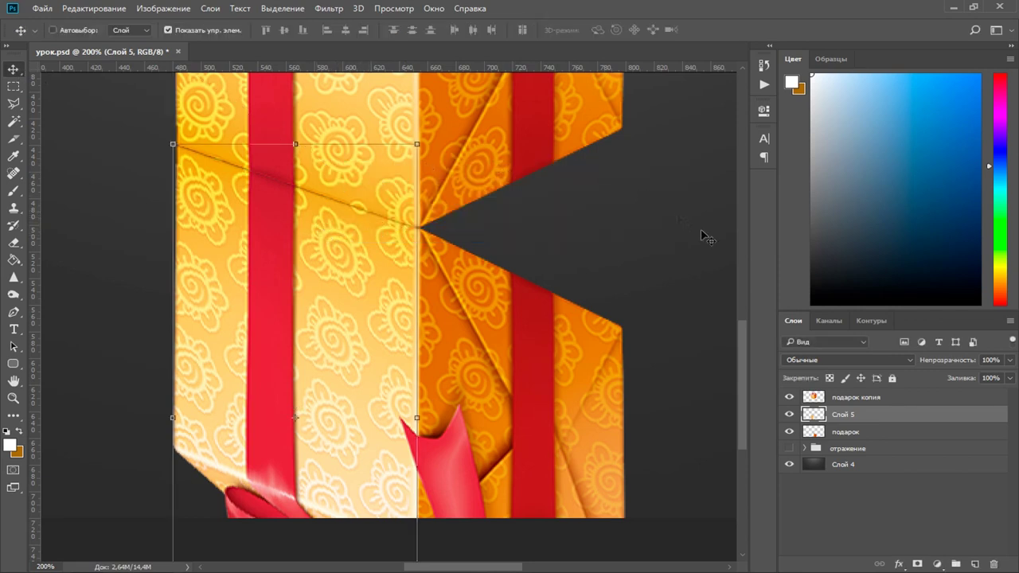
Skew the right reflection half on подарок upward about -46°, apply it, and zoom out.
click(849, 433)
click(788, 432)
click(788, 432)
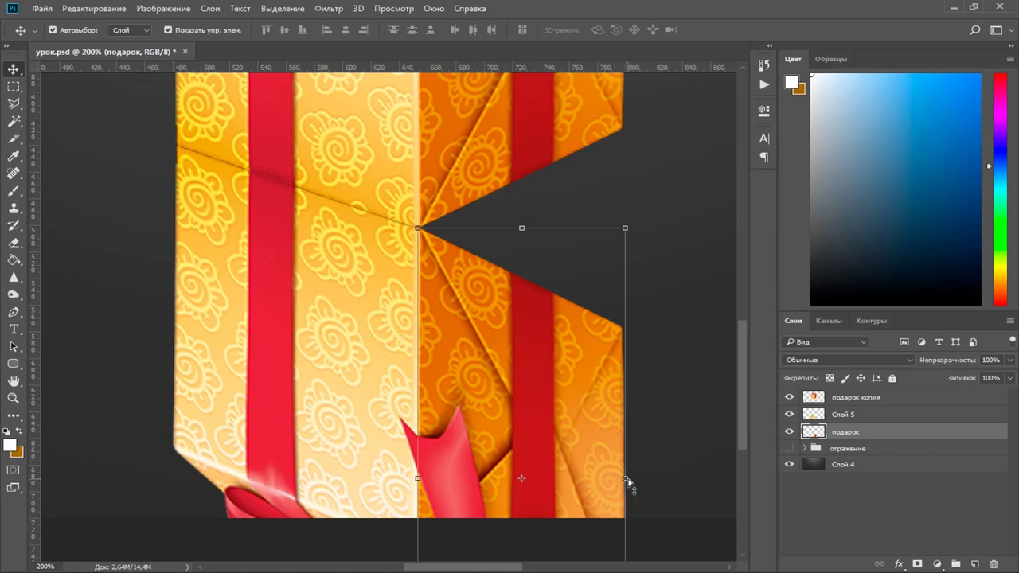
drag(628, 481, 611, 275)
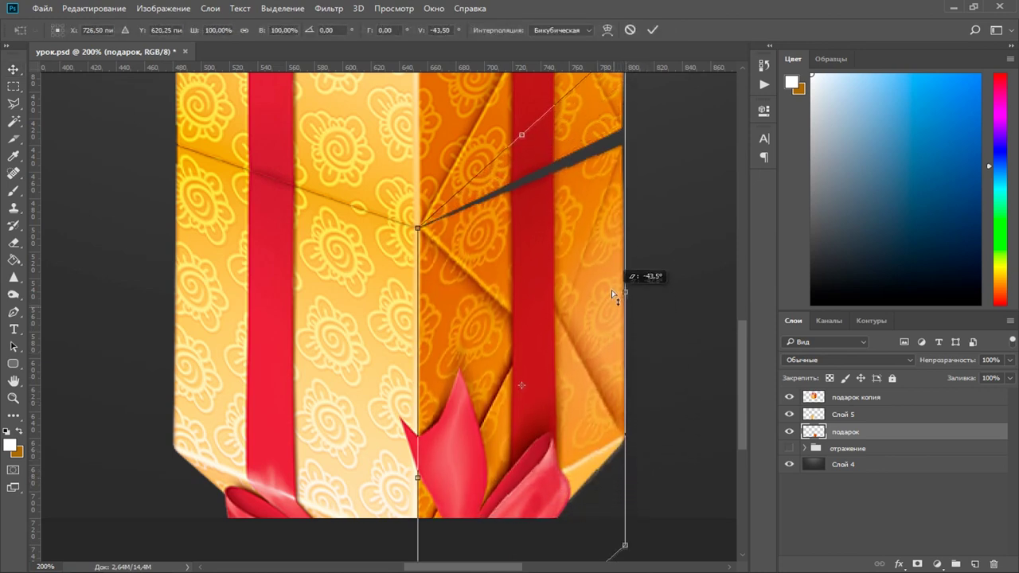
drag(610, 275, 612, 274)
click(13, 69)
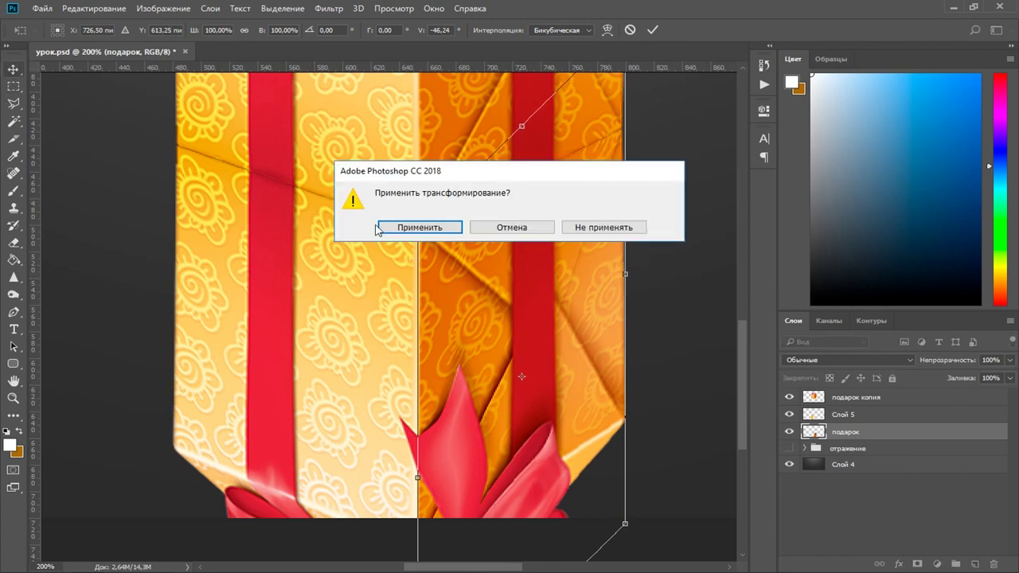
click(404, 254)
key(ctrl+minus)
key(ctrl+minus)
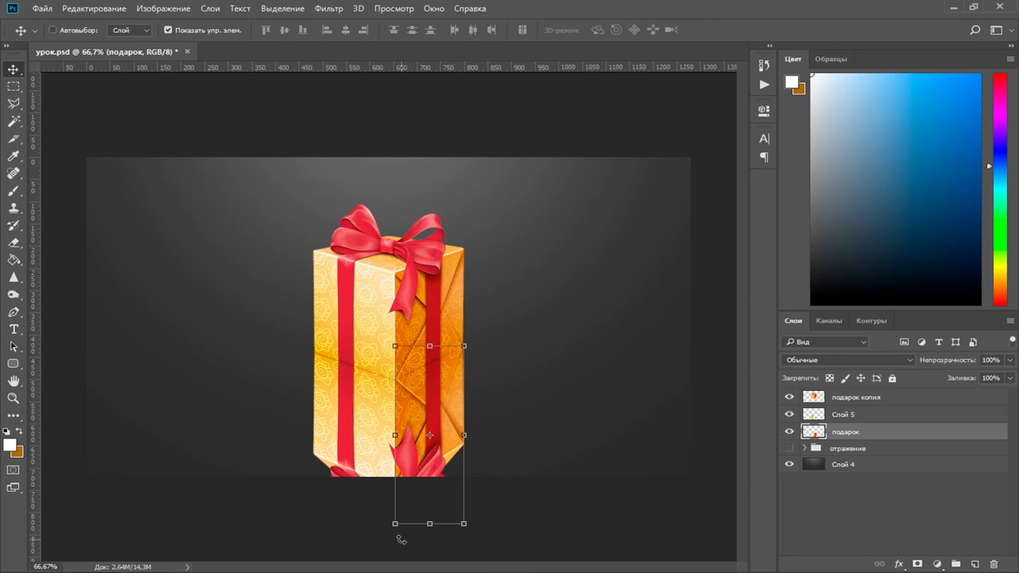
Select Слой 5 and подарок together and merge them with Ctrl+E into Слой 5.
click(846, 415)
click(789, 414)
click(789, 414)
click(789, 432)
click(789, 432)
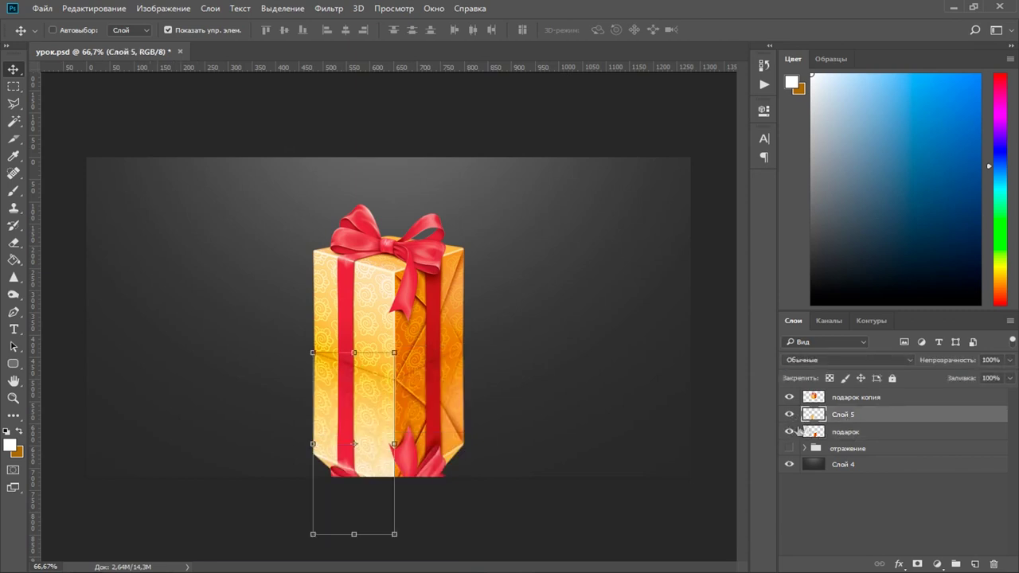
click(850, 437)
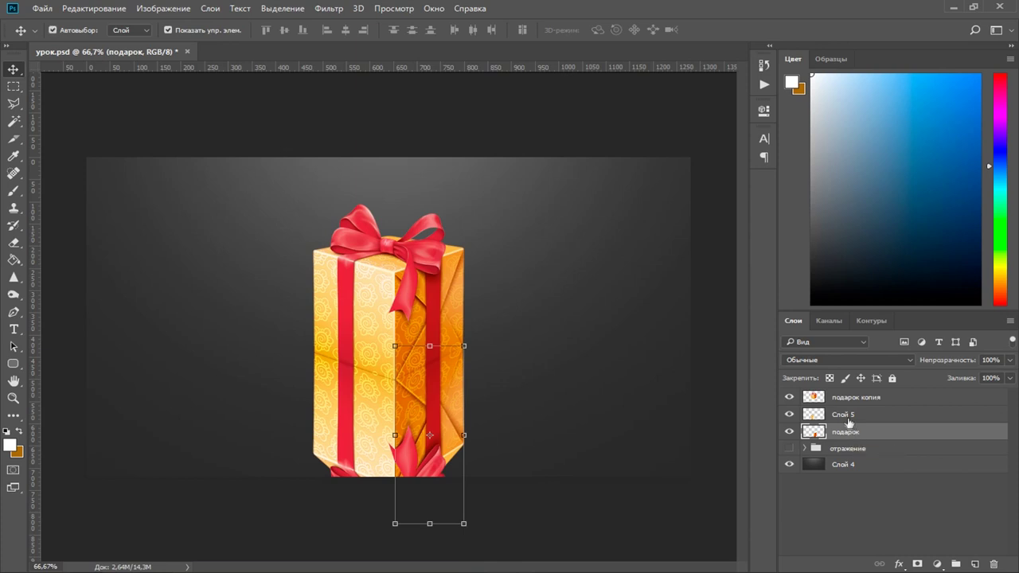
shift+click(849, 415)
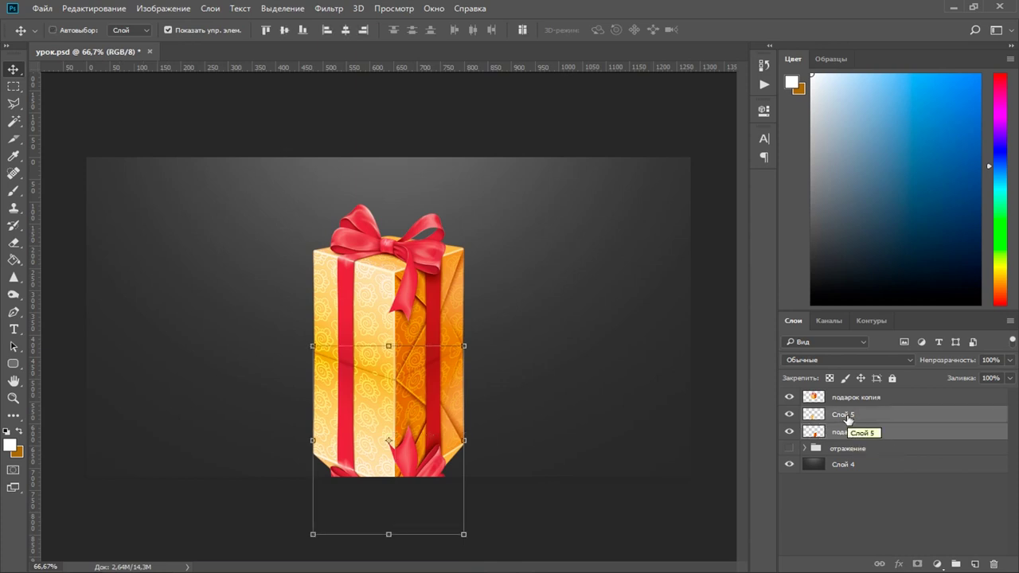
key(ctrl)
key(ctrl+e)
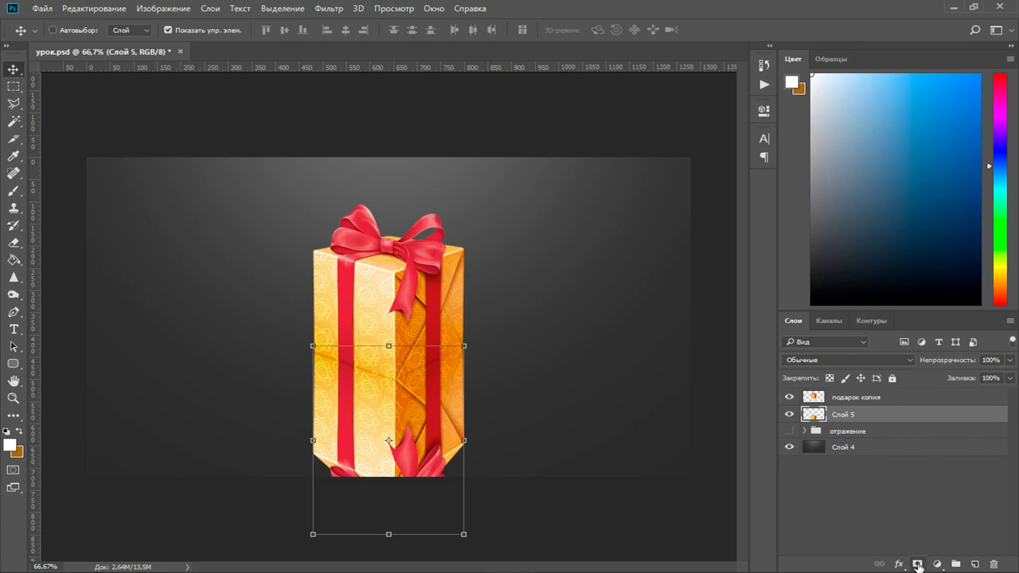
Add a layer mask to Слой 5 and paint out the reflection's lower-left and lower-right parts.
click(918, 564)
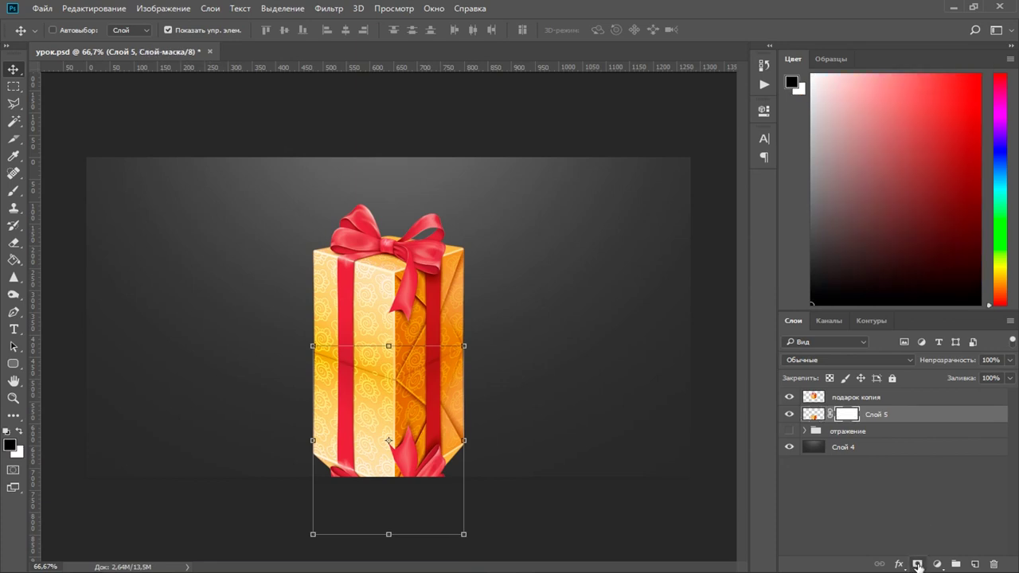
click(12, 191)
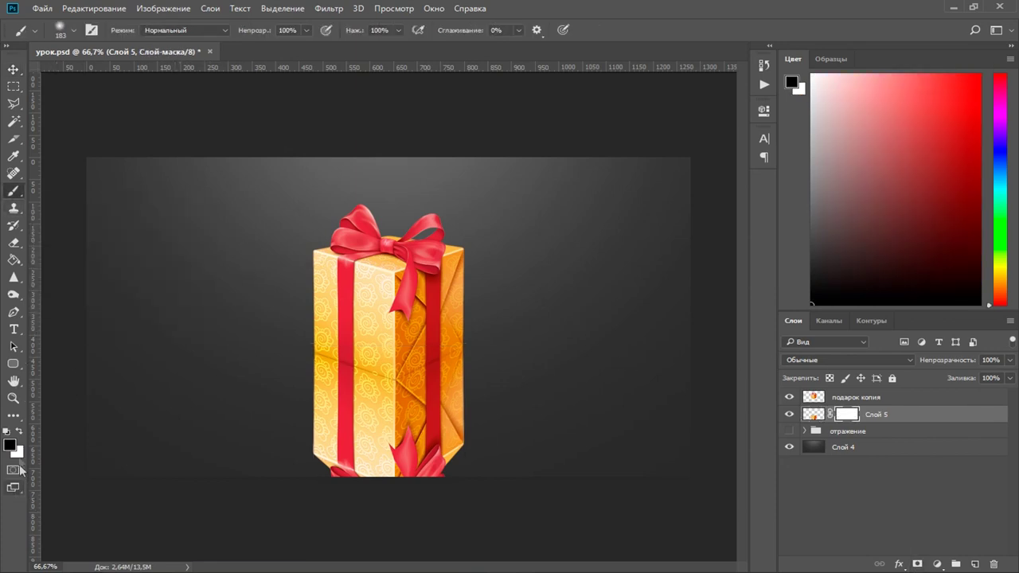
mouse_move(286, 416)
mouse_down()
mouse_move(341, 438)
mouse_move(289, 421)
mouse_move(337, 470)
mouse_move(401, 462)
mouse_up()
drag(488, 414, 396, 473)
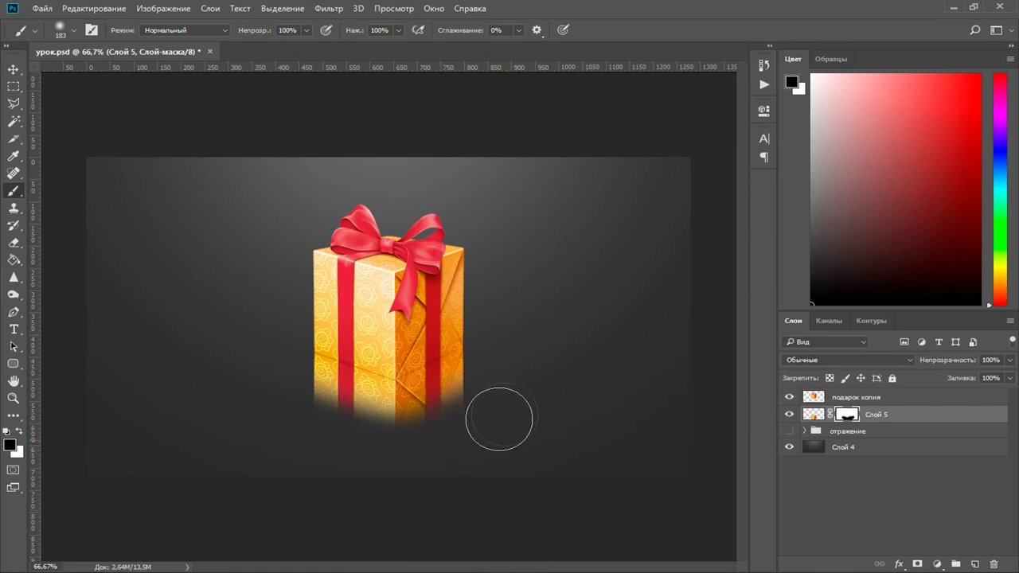
Reduce the reflection's opacity to 43% and zoom to 100% to inspect it.
click(1008, 361)
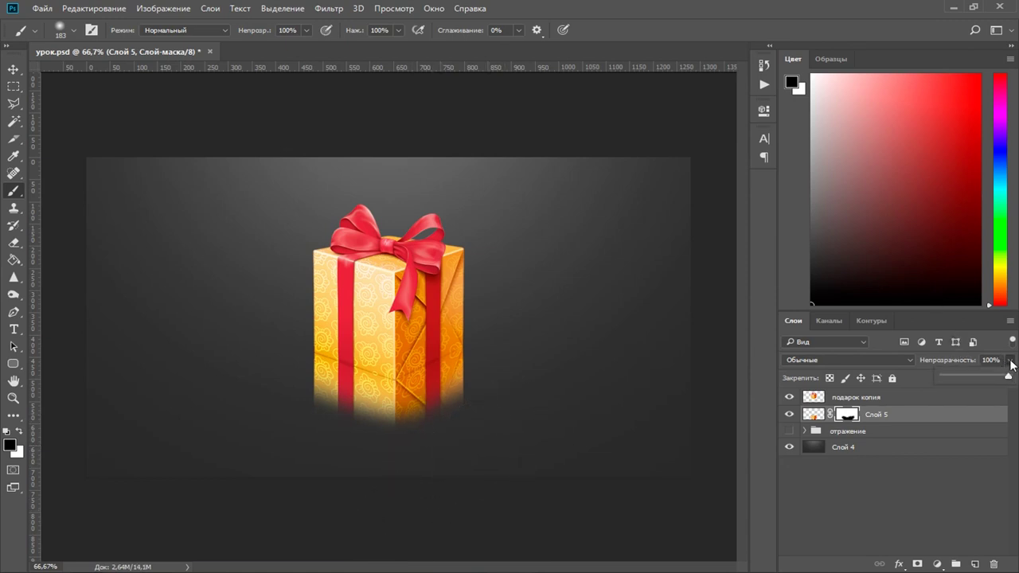
click(991, 379)
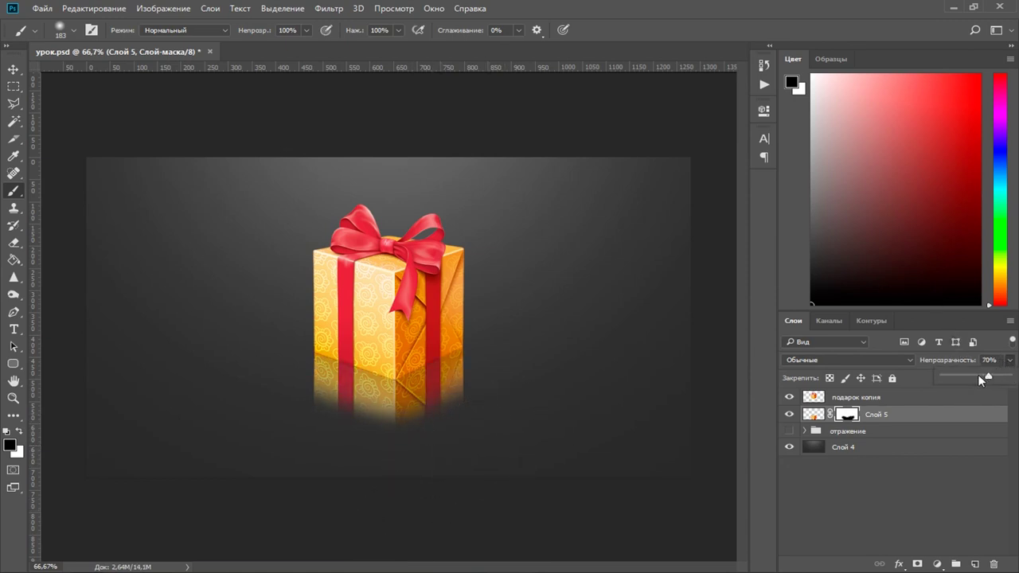
click(979, 376)
drag(975, 379, 973, 377)
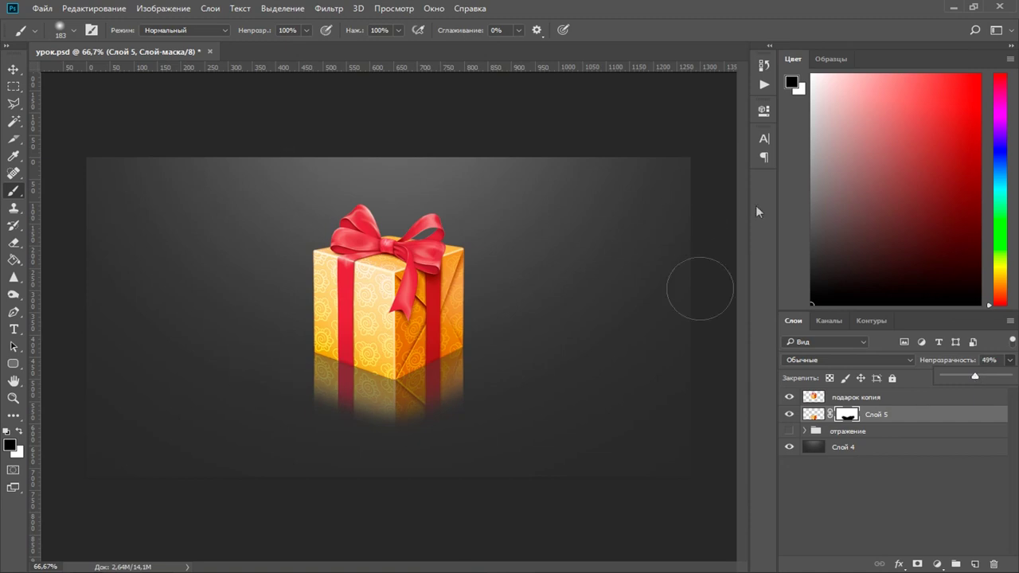
drag(975, 379, 971, 376)
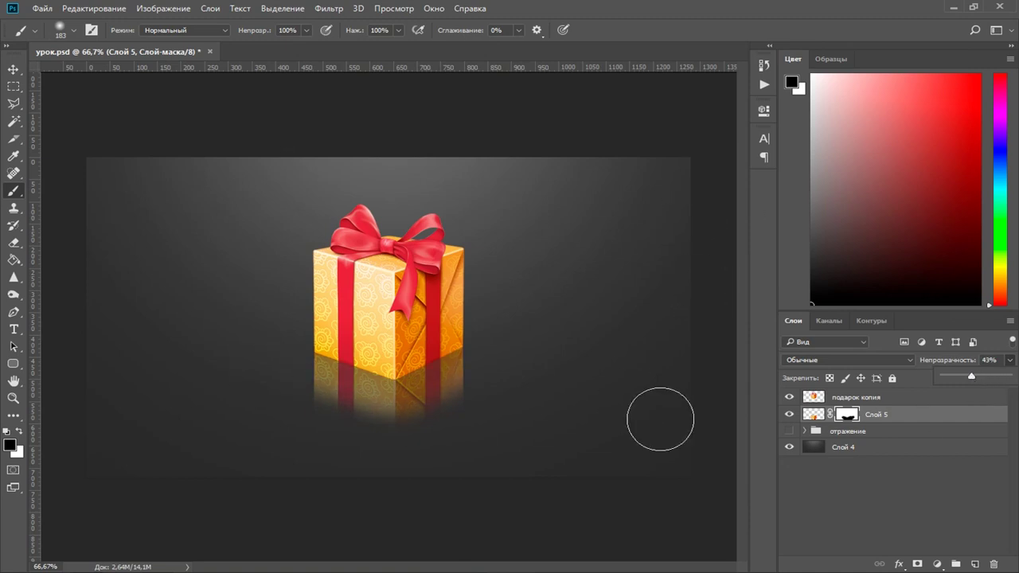
key(ctrl+plus)
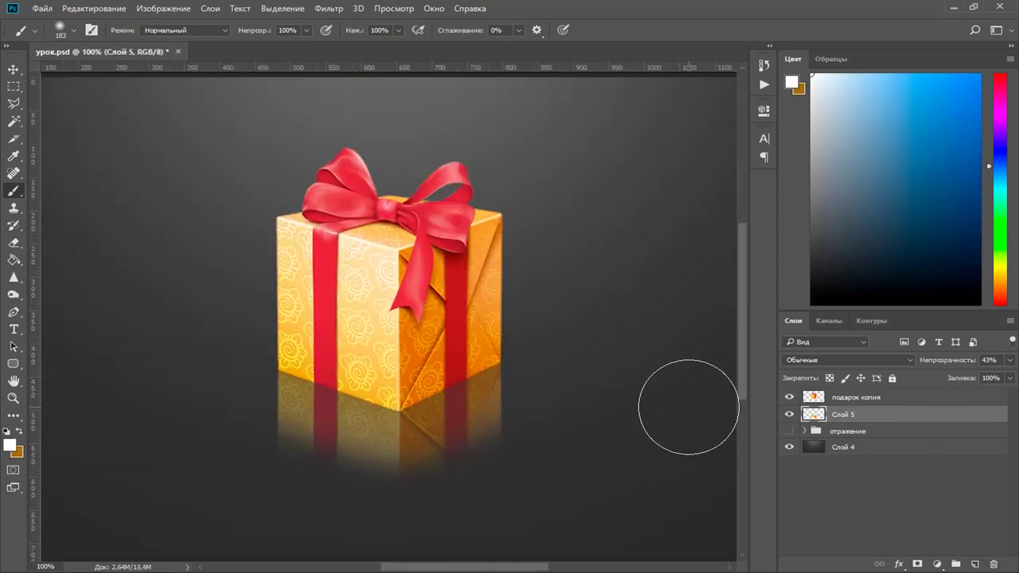
Delete the Слой 5 reflection layer and duplicate the подарок копия gift layer.
click(993, 563)
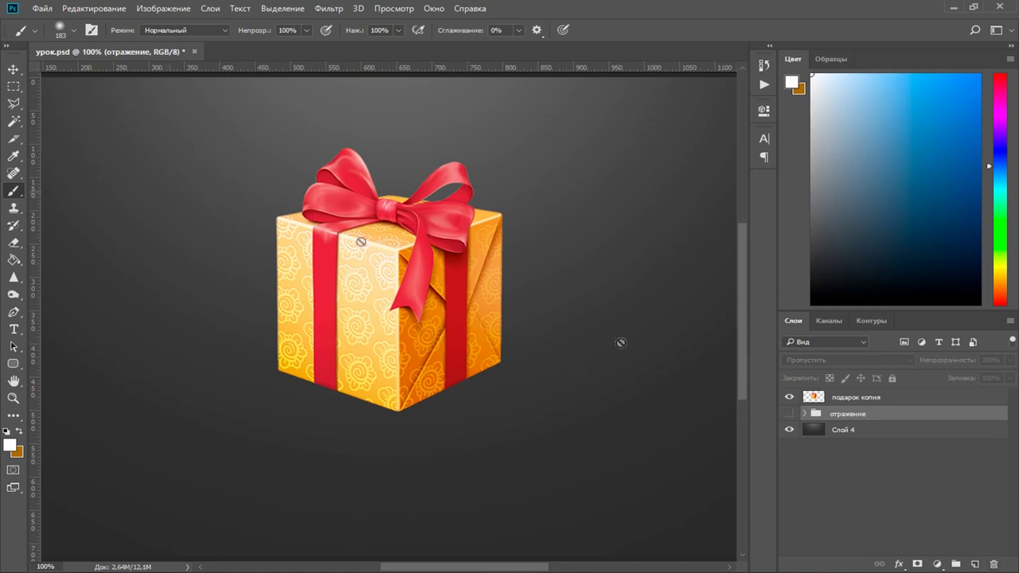
click(852, 397)
key(ctrl+minus)
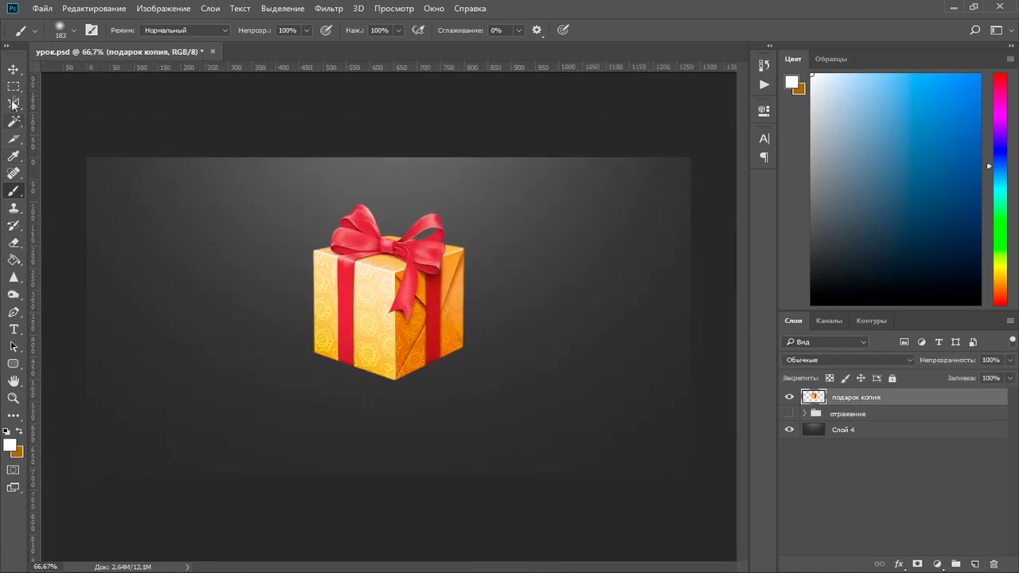
key(v)
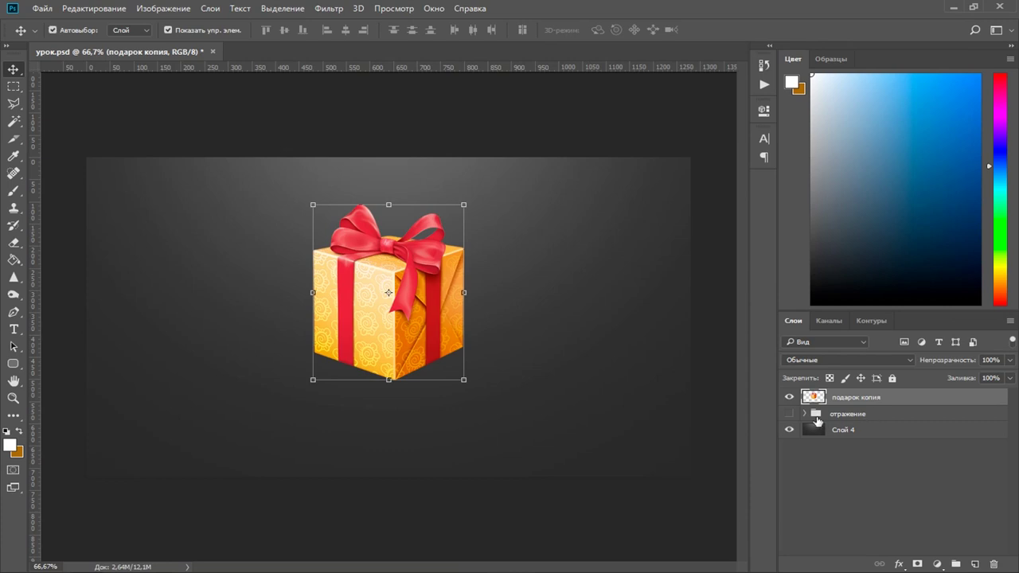
key(ctrl+j)
click(852, 414)
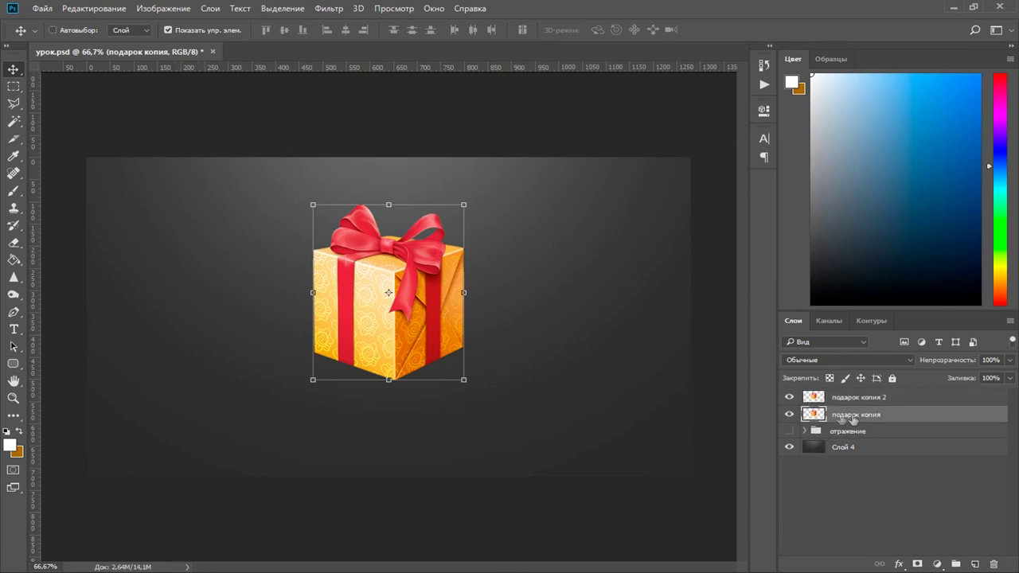
Flip the подарок копия gift vertically and move it directly beneath the upright gift.
key(ctrl+t)
right_click(388, 325)
click(502, 540)
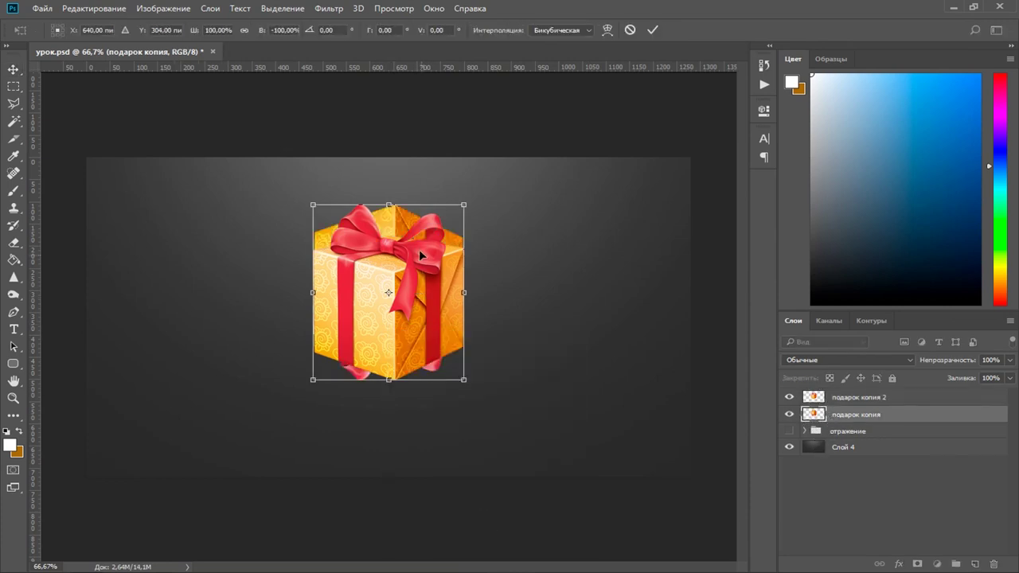
drag(430, 211, 433, 387)
click(11, 70)
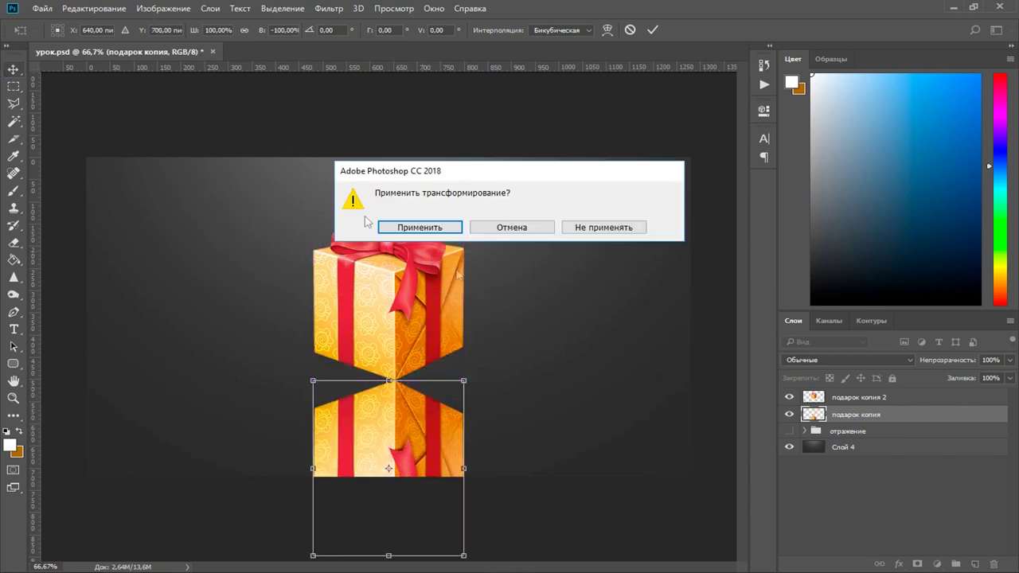
click(368, 229)
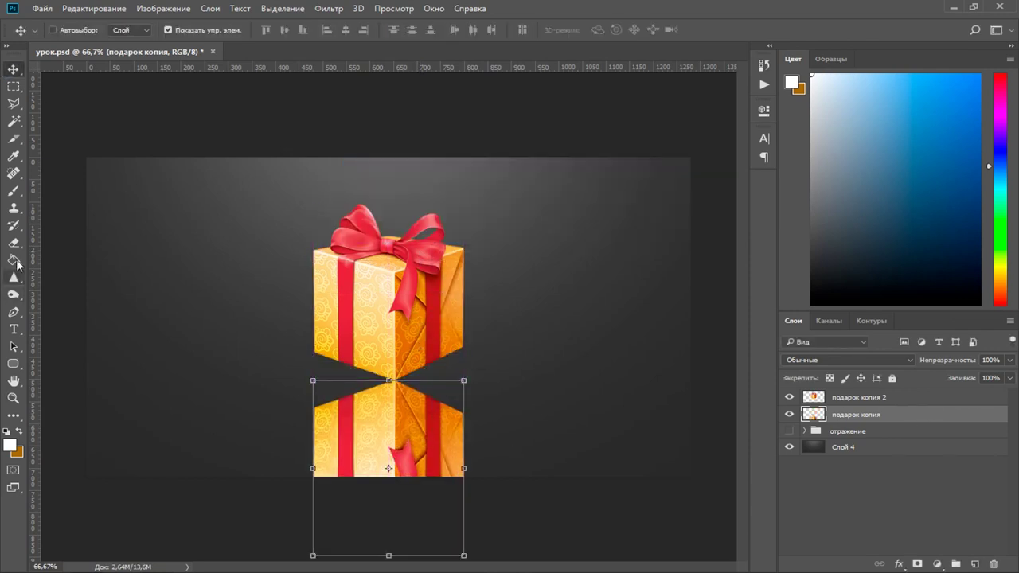
click(14, 190)
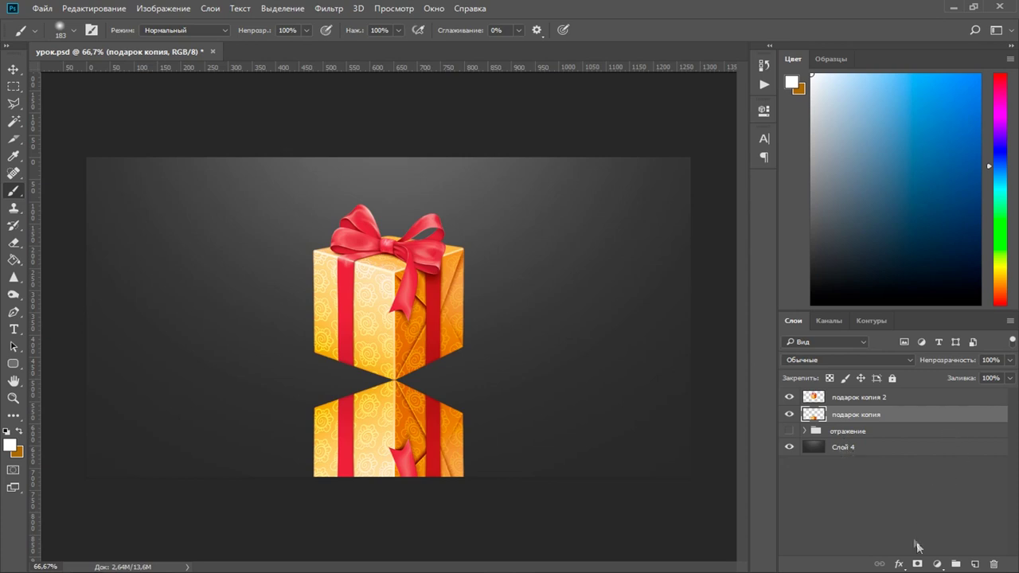
Mask out the bottom of the flipped reflection and lower its opacity to about 28%.
click(918, 566)
mouse_move(277, 469)
mouse_down()
mouse_move(230, 457)
mouse_move(243, 464)
mouse_up()
click(1009, 360)
drag(1011, 375, 964, 378)
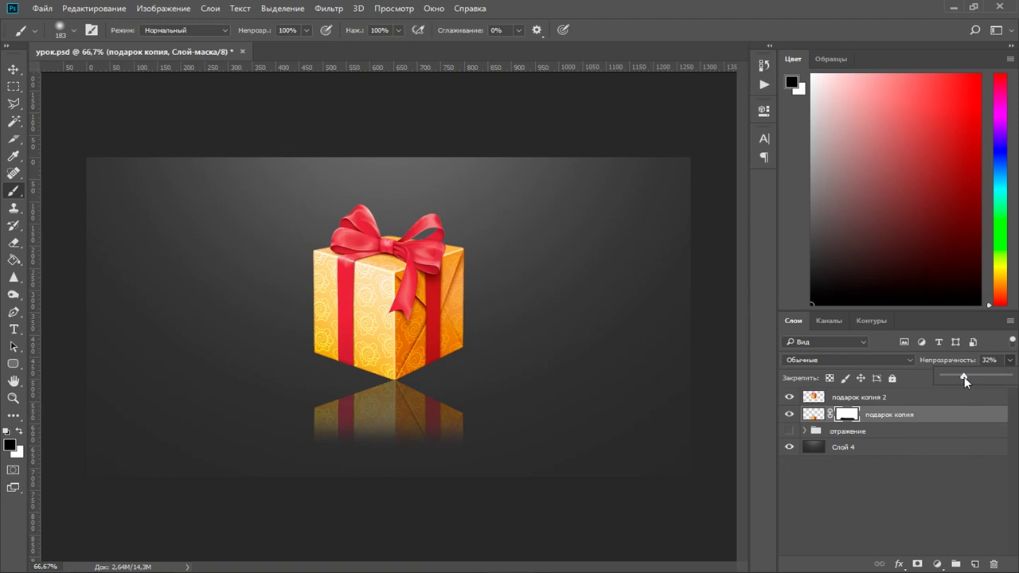
click(470, 458)
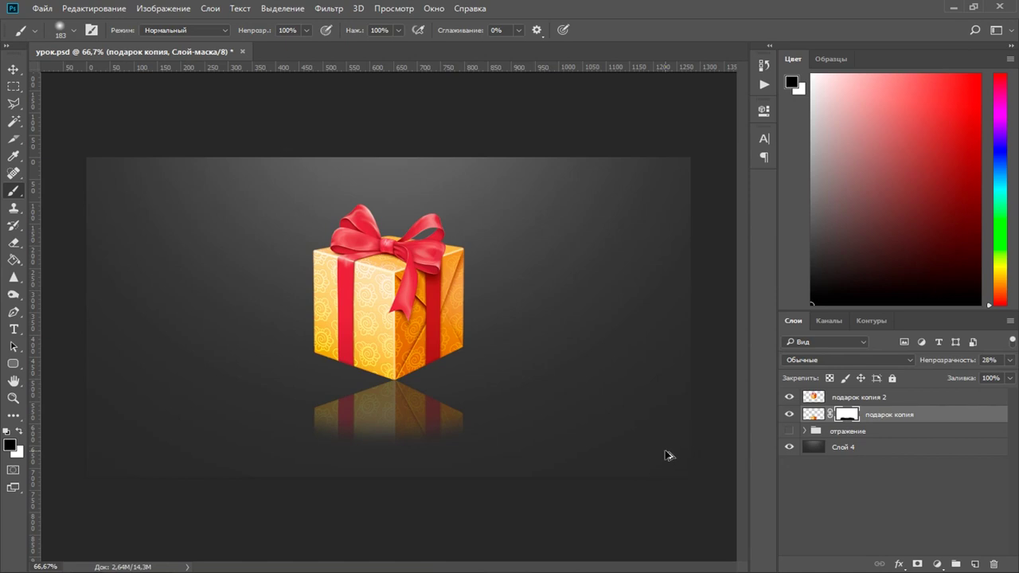
Undo the opacity and mask changes, then delete the flipped подарок копия layer.
key(ctrl+alt+z)
key(ctrl+alt+z)
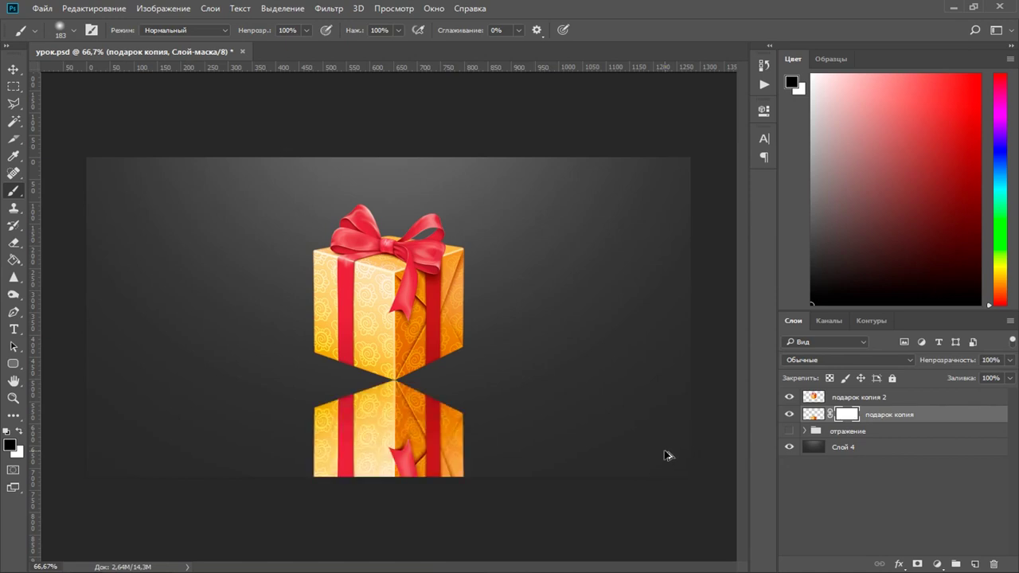
key(ctrl+alt+z)
drag(873, 415, 994, 565)
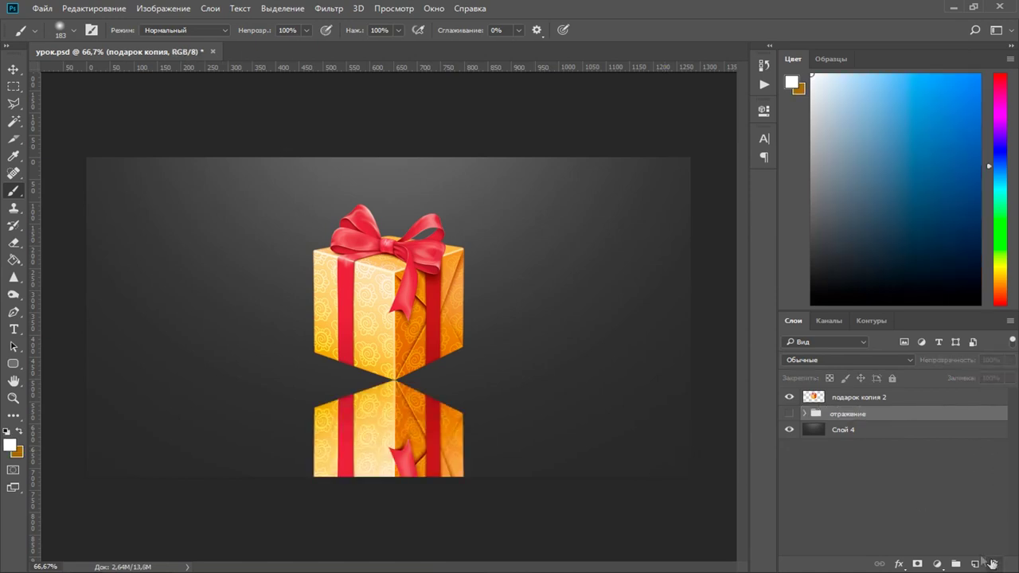